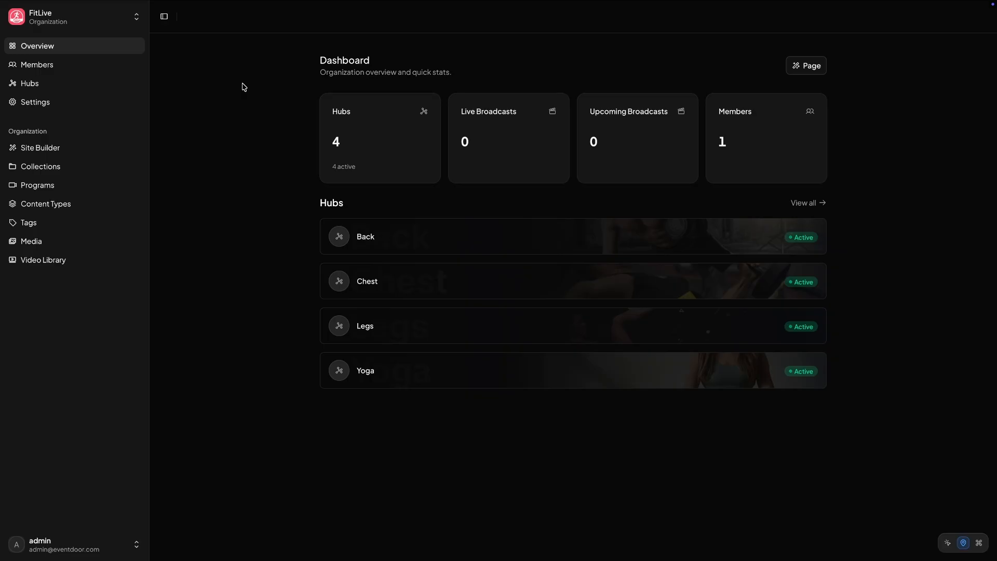
# Step: Start a new content type with the singular label "Trainer" and the plural label "Trainers"
pyautogui.click(80, 212)
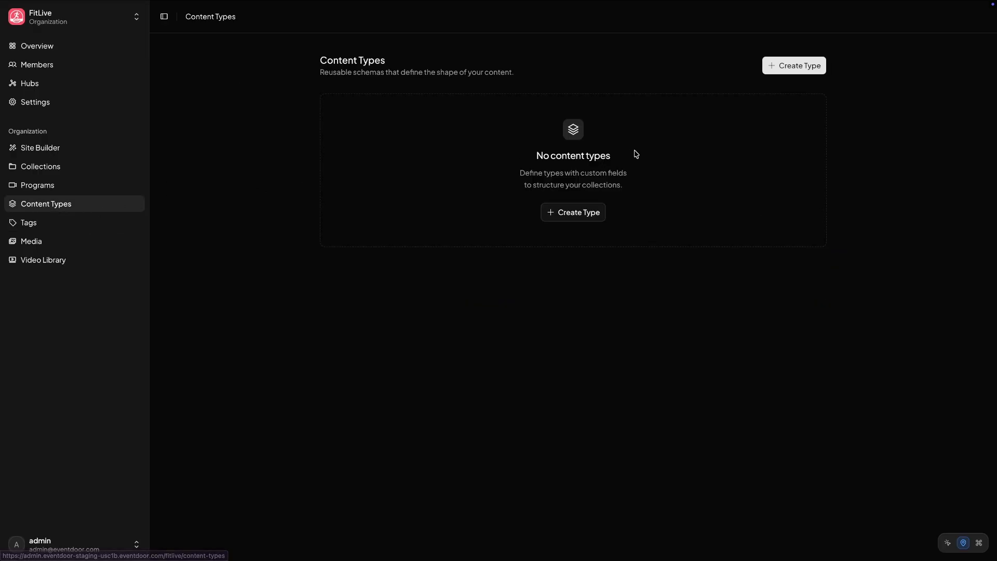
pyautogui.click(781, 65)
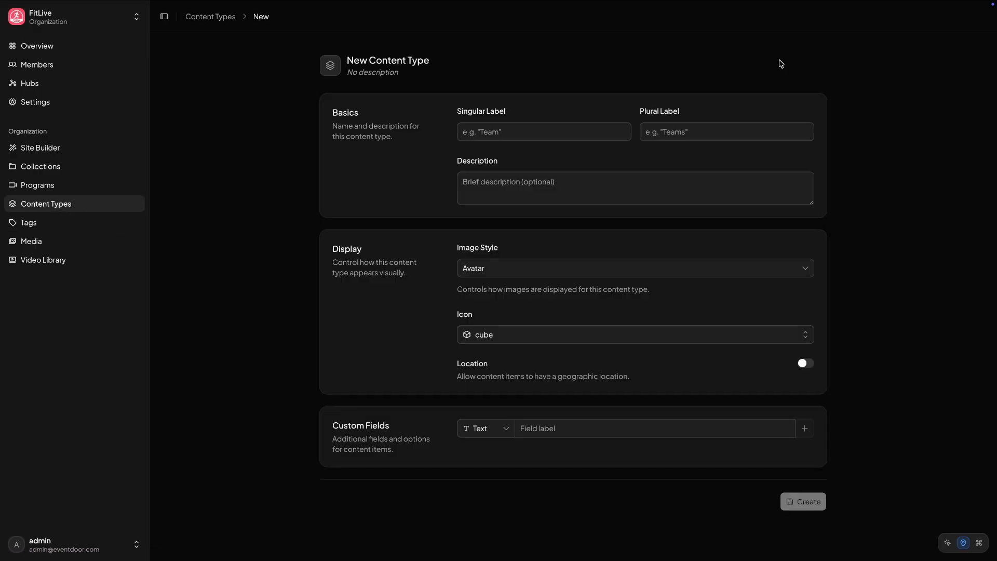
pyautogui.click(576, 135)
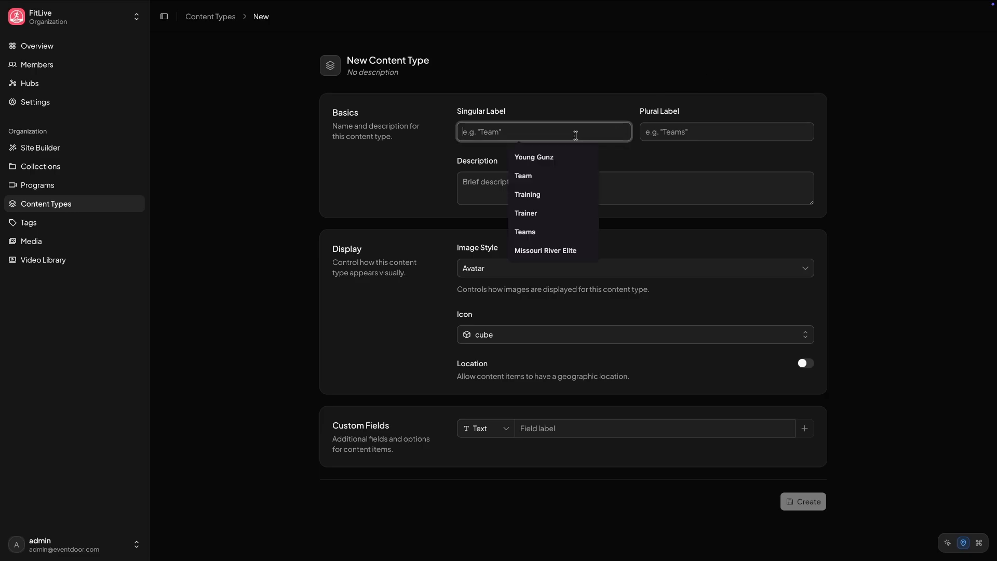
pyautogui.write('Trainer')
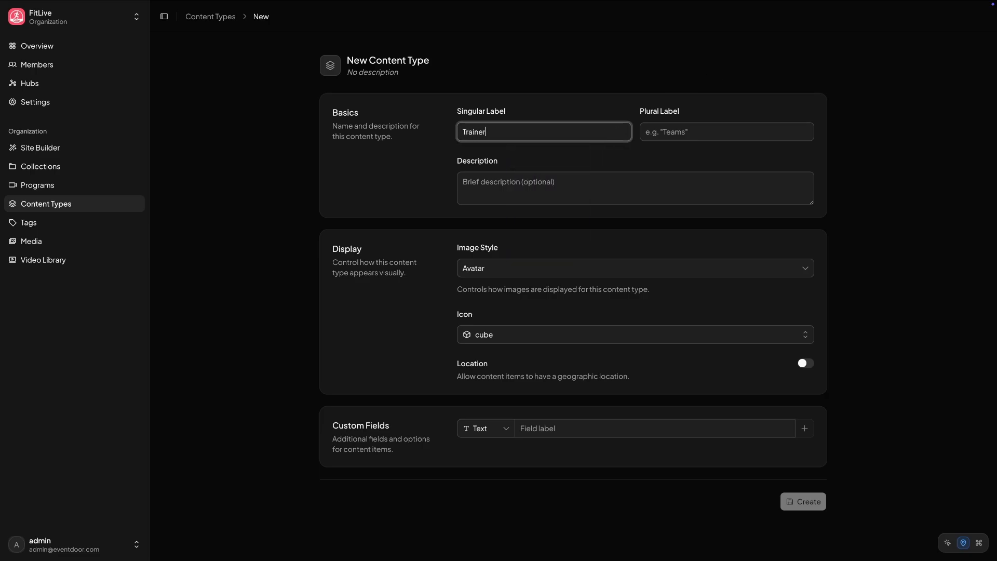
pyautogui.click(751, 130)
pyautogui.write('Trainers')
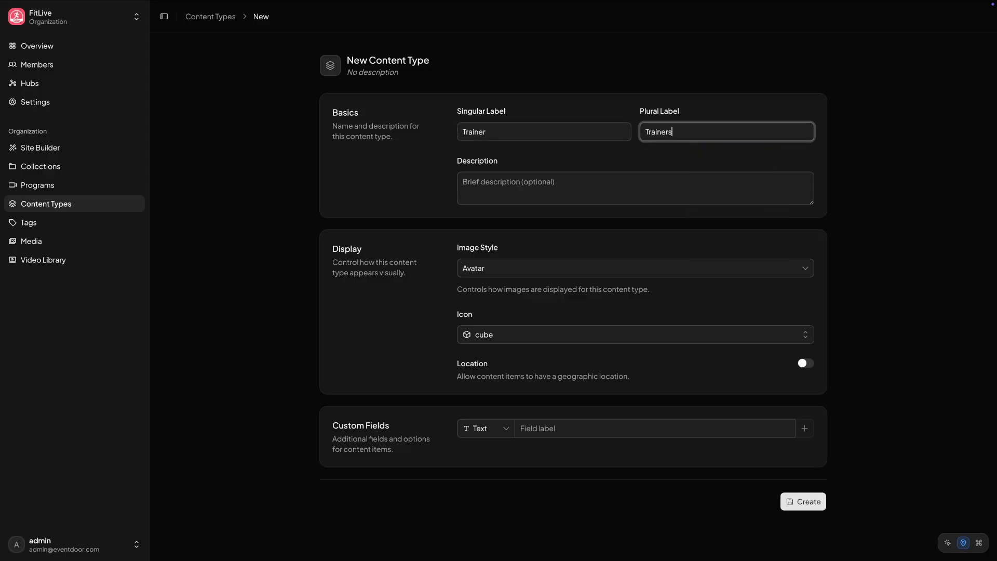
pyautogui.click(667, 164)
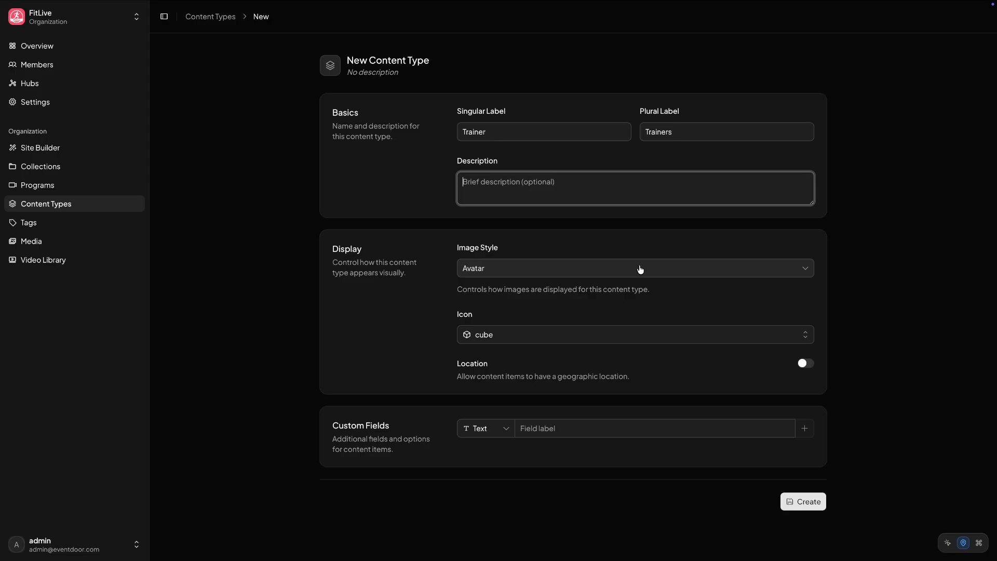
# Step: Choose the Avatar image style and the person-simple-tai-chi icon for the Trainer content type, leaving Location off
pyautogui.click(640, 269)
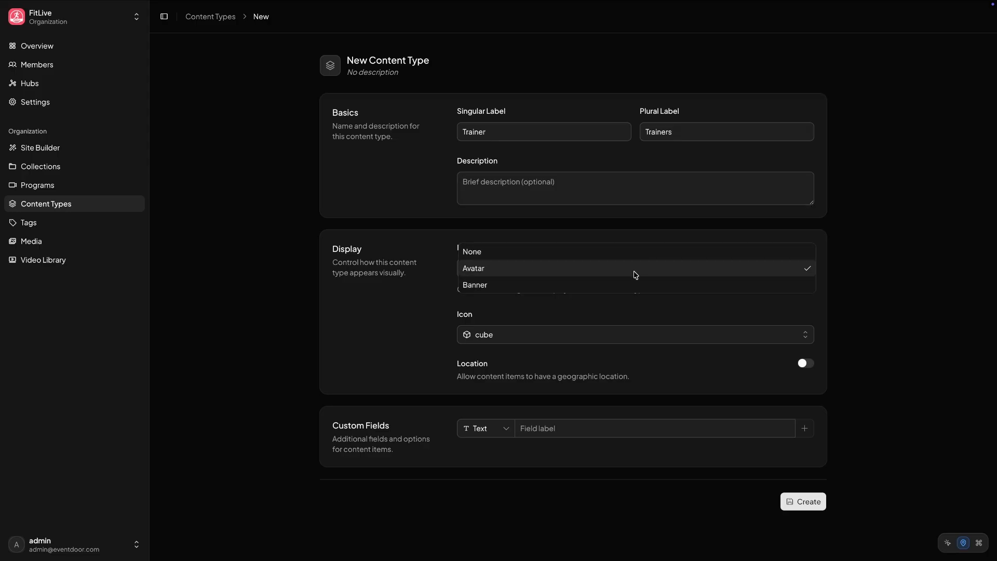
pyautogui.click(631, 271)
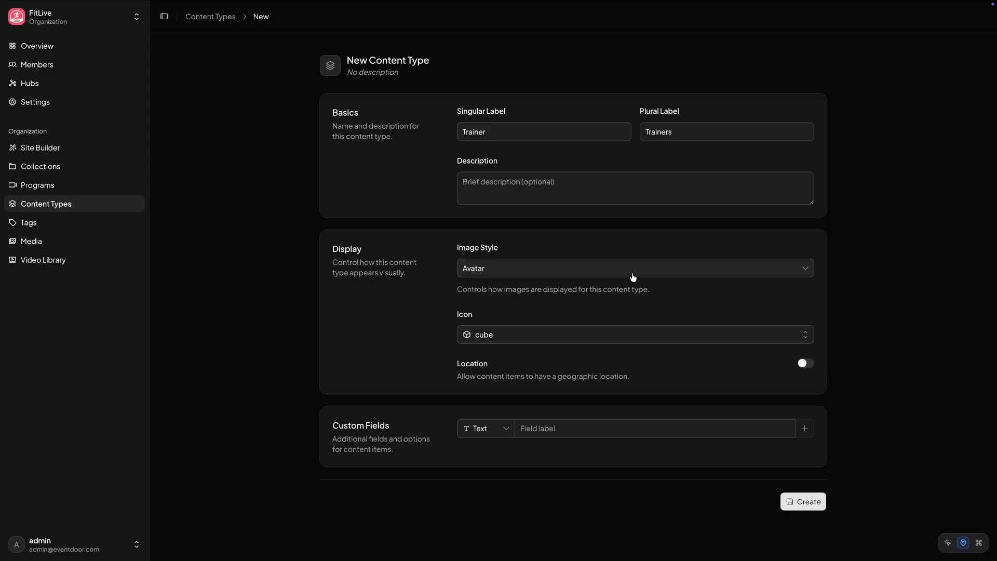
pyautogui.click(619, 337)
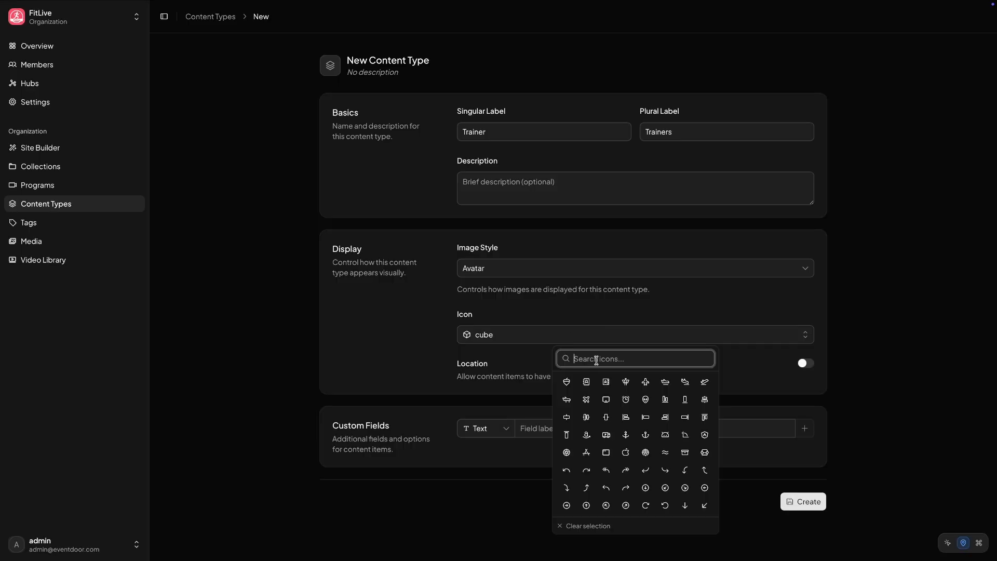
pyautogui.write('perso')
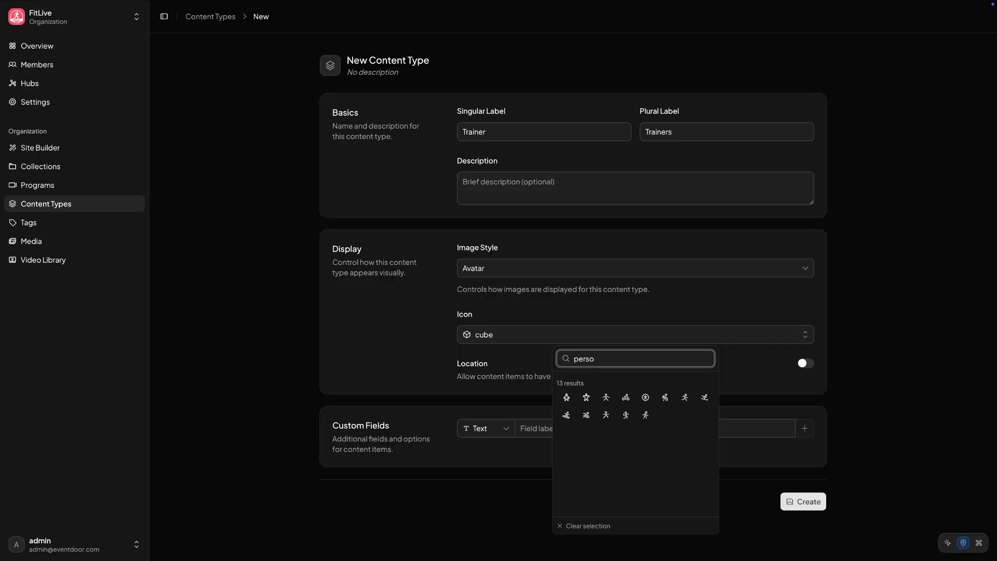
pyautogui.click(606, 415)
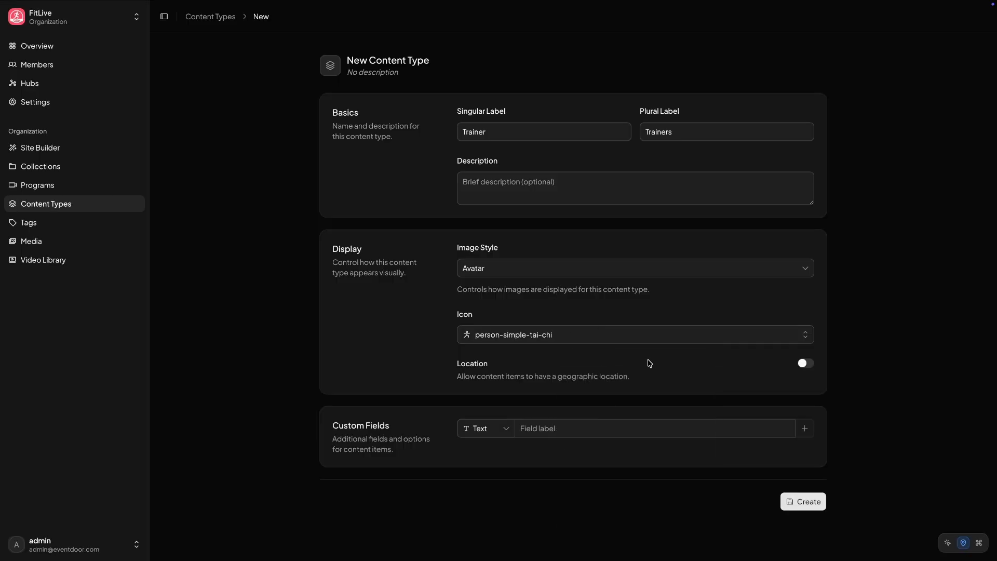
pyautogui.click(806, 366)
pyautogui.click(806, 364)
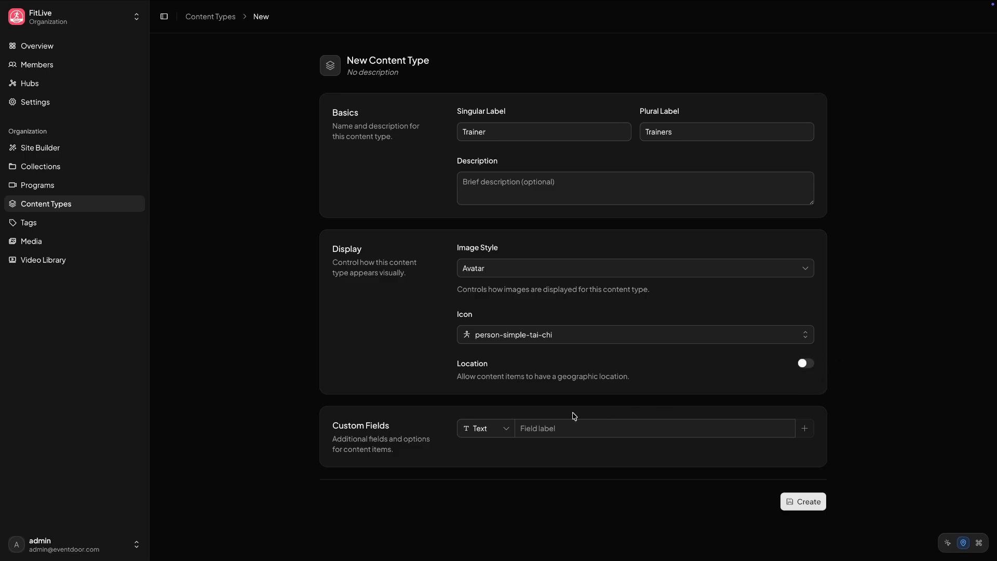
# Step: Add a custom field of type URL labelled "Website" to the content type
pyautogui.click(485, 430)
pyautogui.click(498, 477)
pyautogui.click(577, 429)
pyautogui.write('Website')
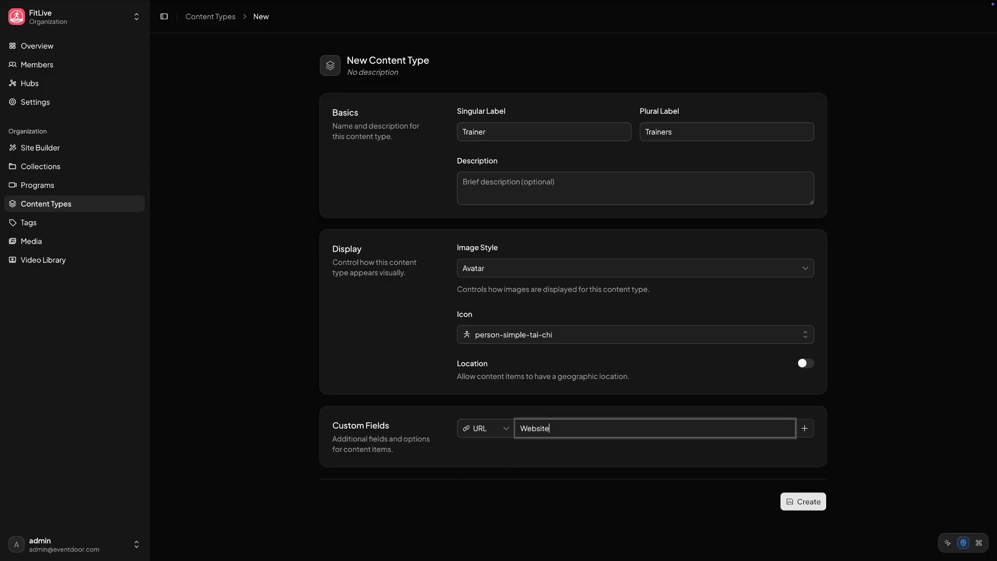
pyautogui.click(805, 429)
# Step: Add a second custom field of type URL labelled "Facebook" to the content type
pyautogui.click(492, 457)
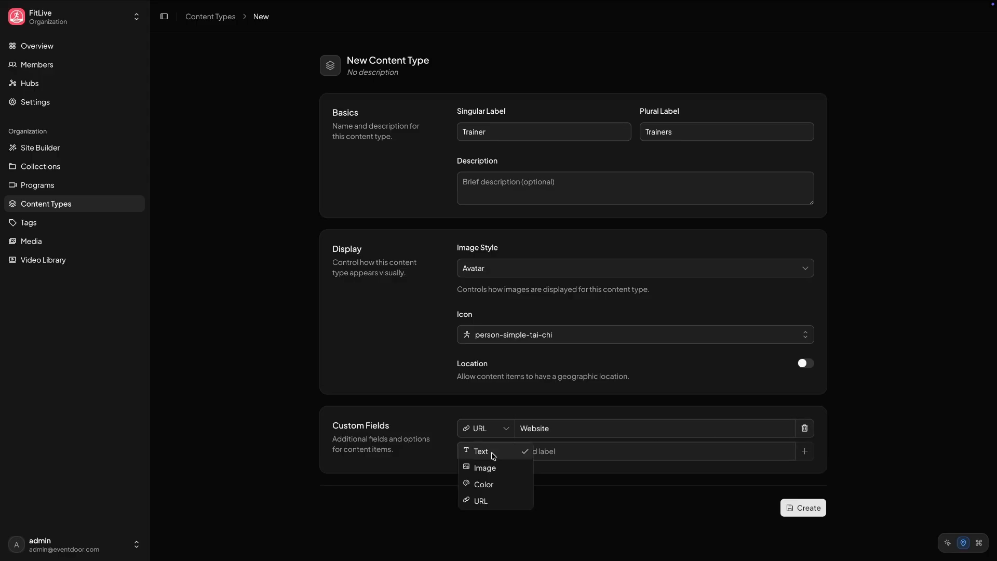
pyautogui.click(498, 499)
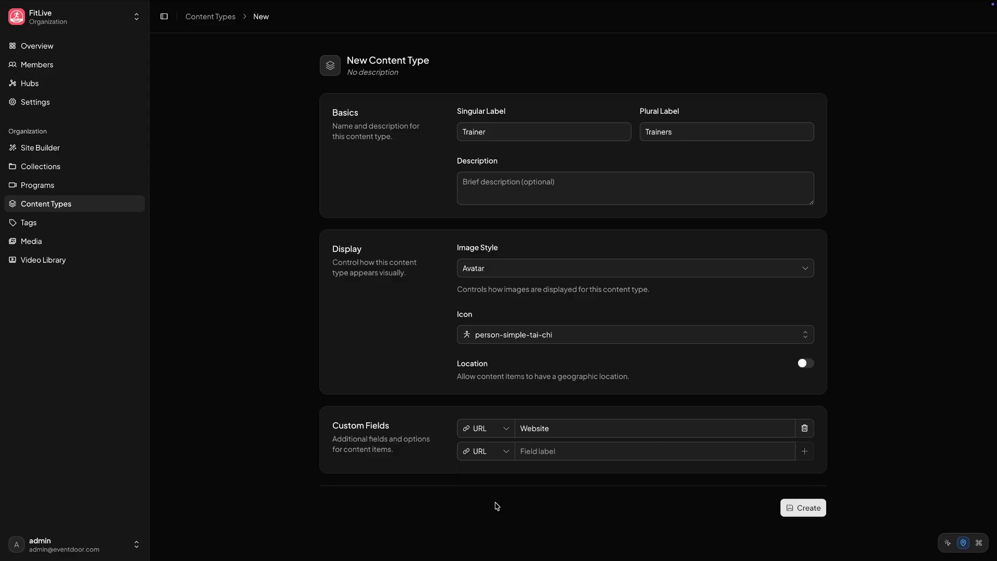
pyautogui.click(573, 450)
pyautogui.write('Faceboo')
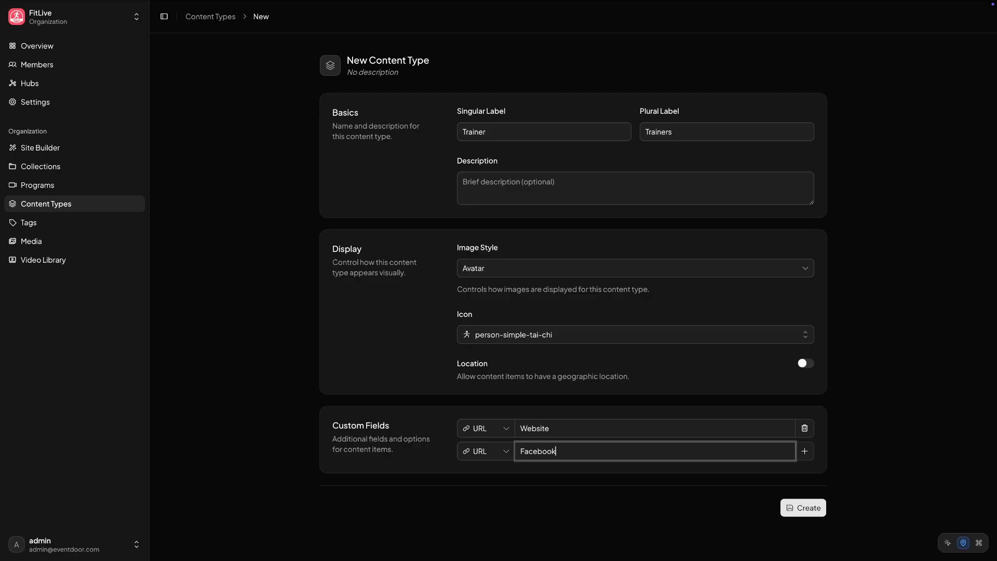
pyautogui.write('k')
pyautogui.click(807, 451)
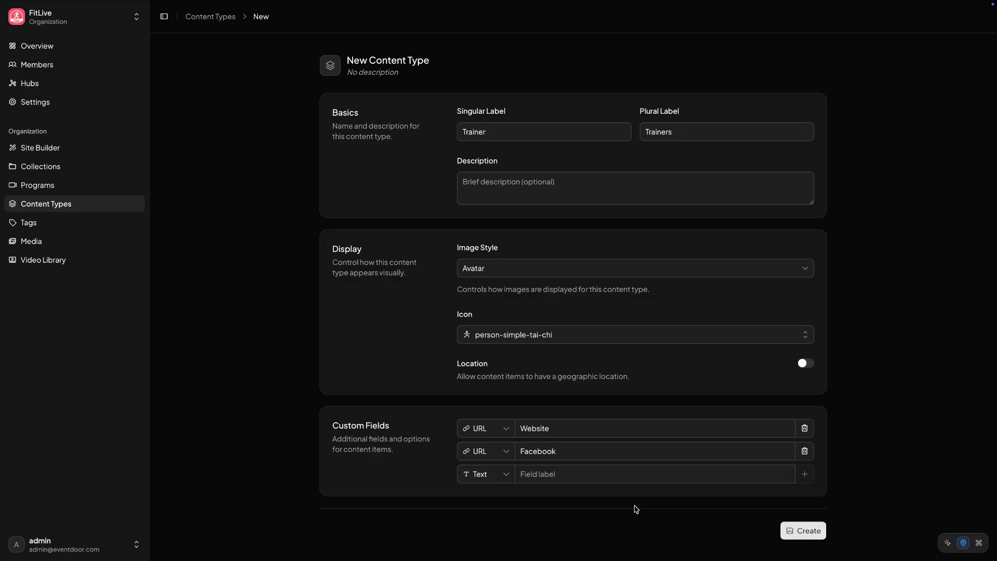
# Step: Look over the available custom field types without adding another field, and create the Trainer content type
pyautogui.click(505, 478)
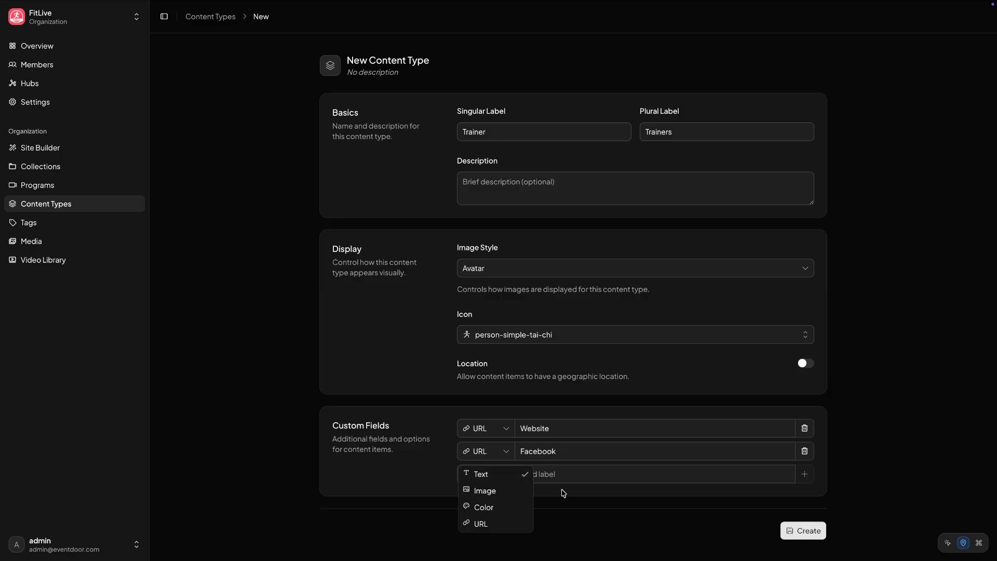
pyautogui.click(586, 498)
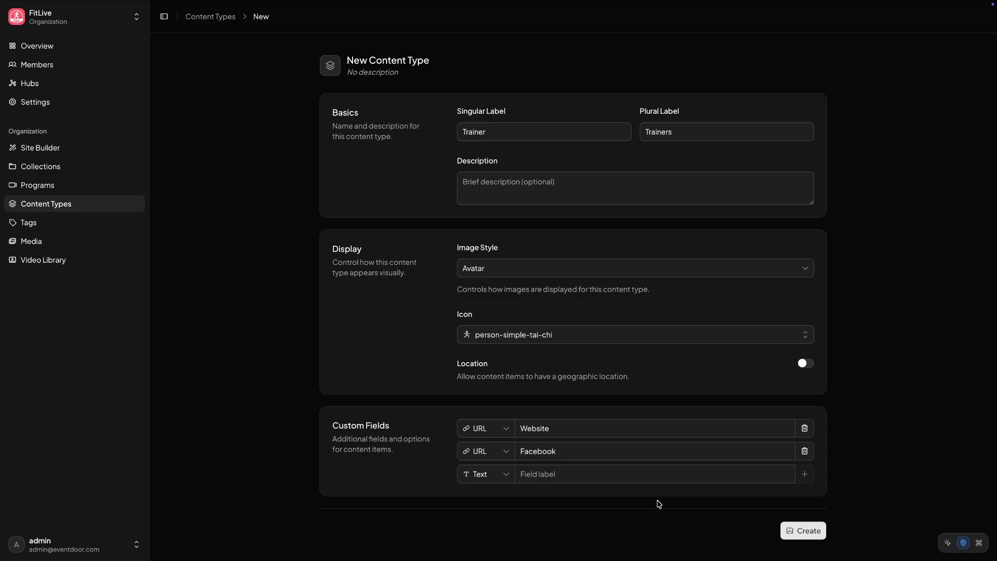
pyautogui.click(807, 532)
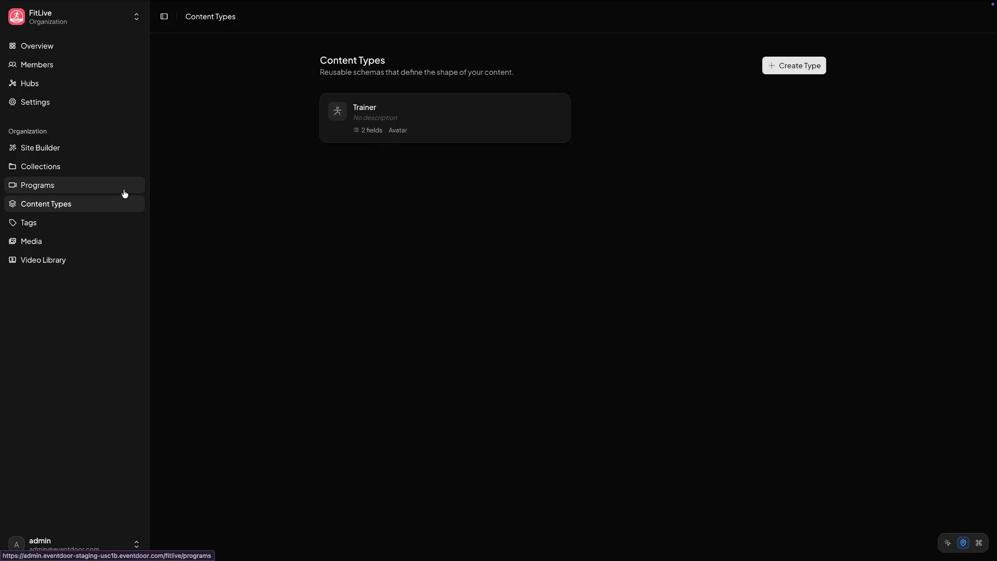
# Step: Start a new organization collection that uses the Trainer content type
pyautogui.click(94, 170)
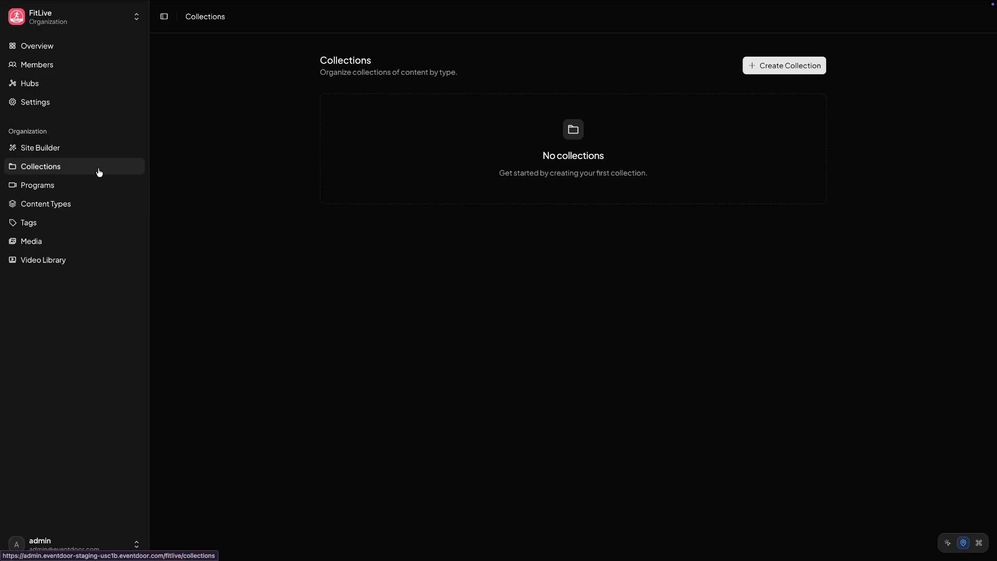
pyautogui.click(787, 72)
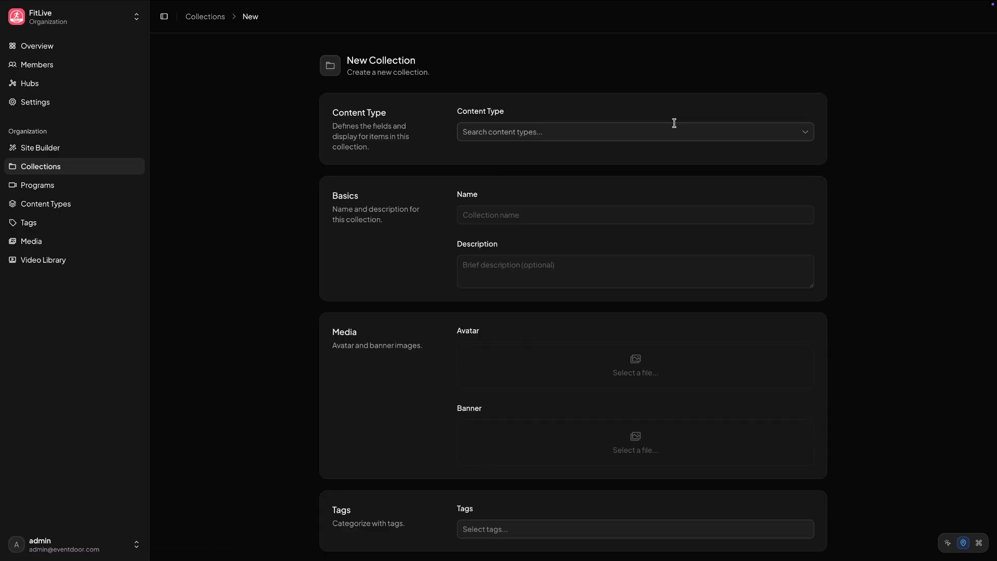
pyautogui.click(651, 132)
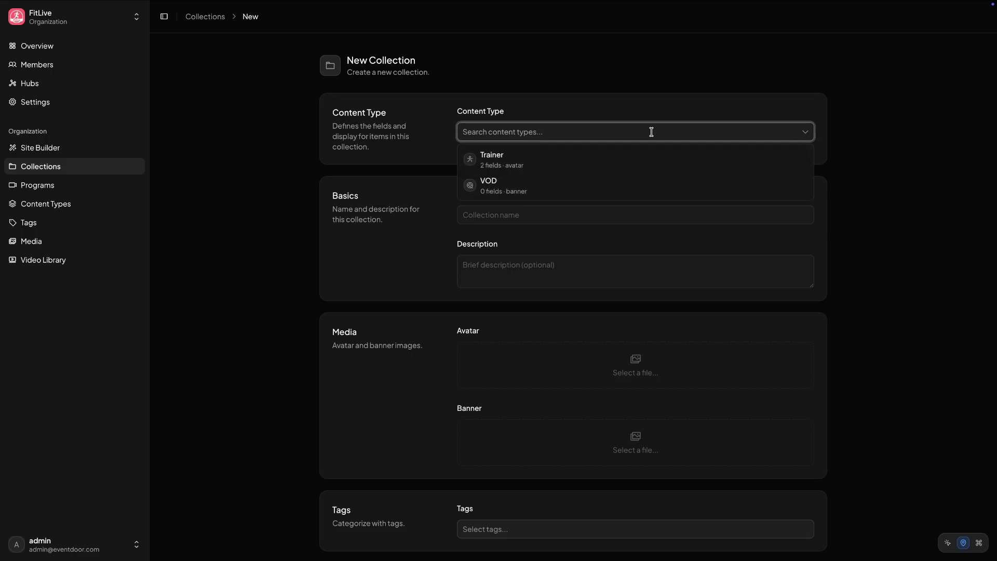
pyautogui.click(642, 160)
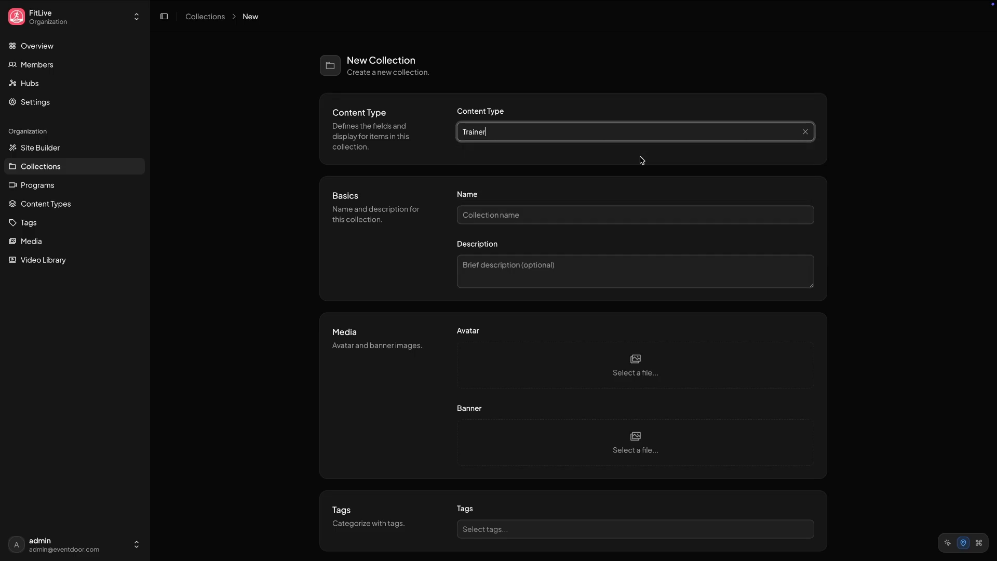
# Step: Name the collection "FitLive Trainers" and create it without a description, images or tags
pyautogui.click(602, 212)
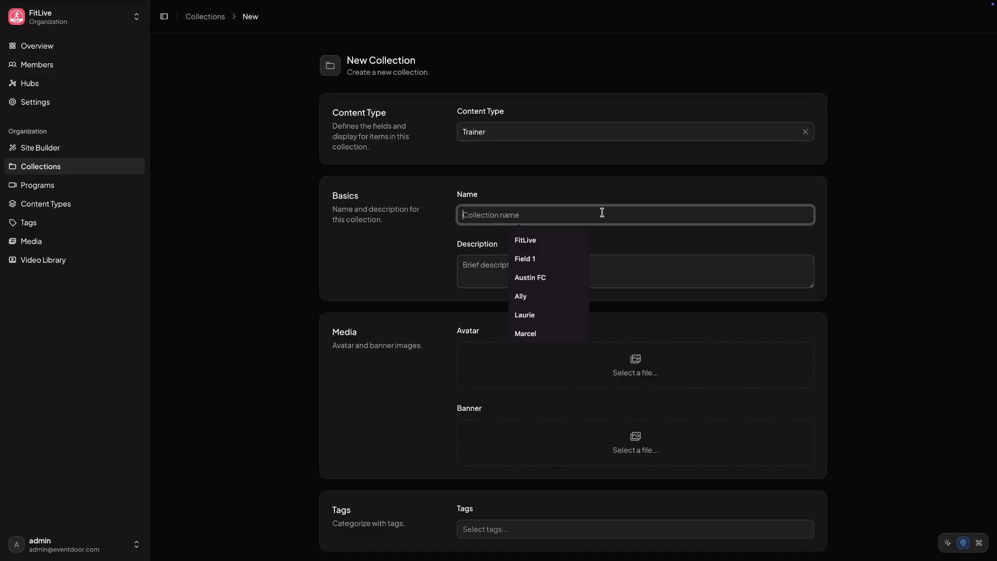
pyautogui.write('FitLi')
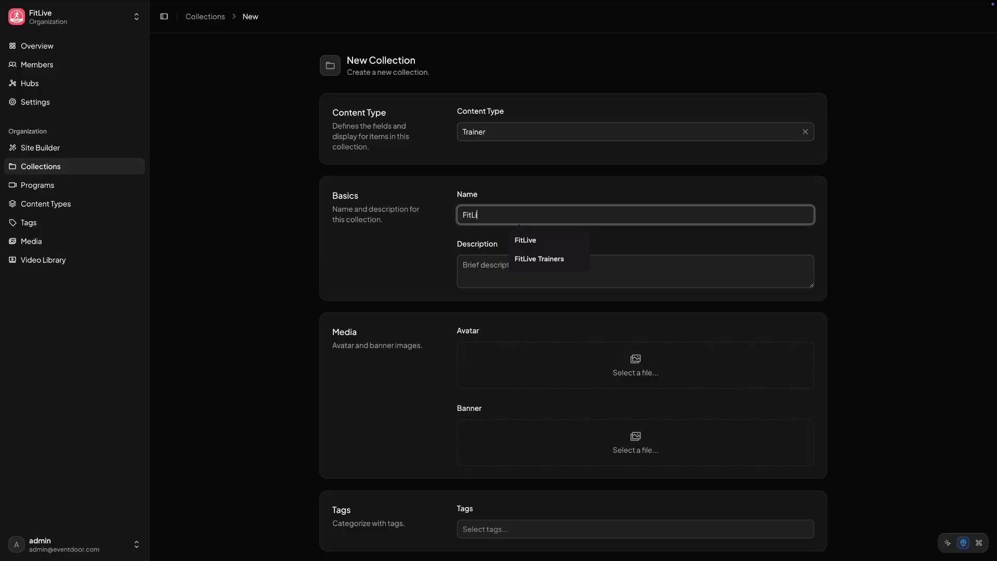
pyautogui.write('ve ')
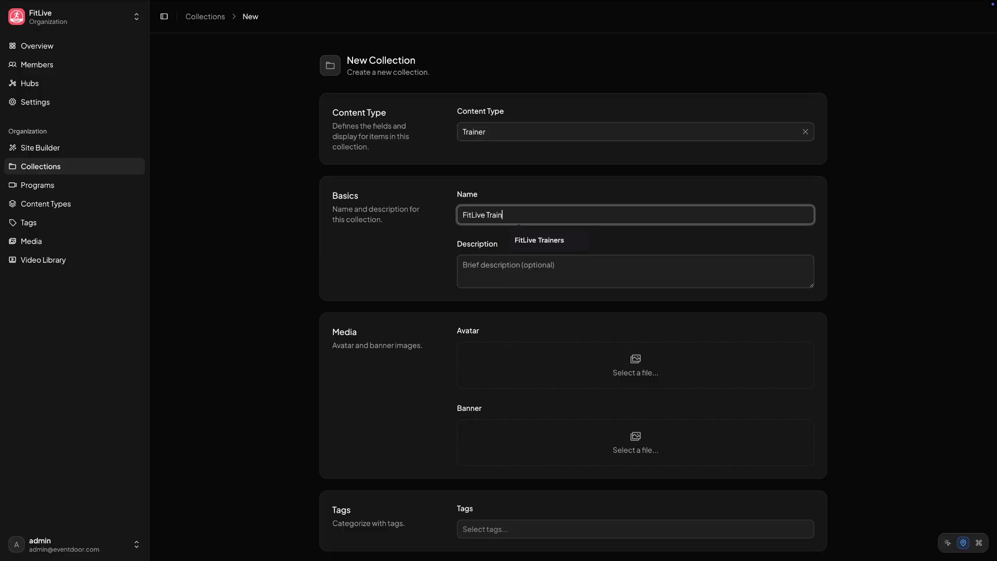
pyautogui.write('Trainers')
pyautogui.click(883, 265)
pyautogui.scroll(-2, 871, 327)
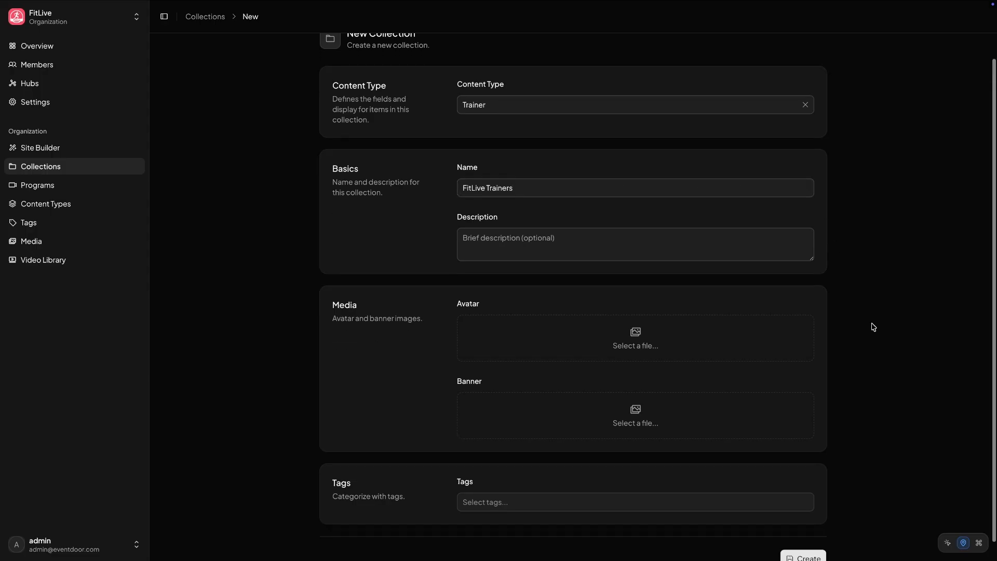
pyautogui.click(810, 544)
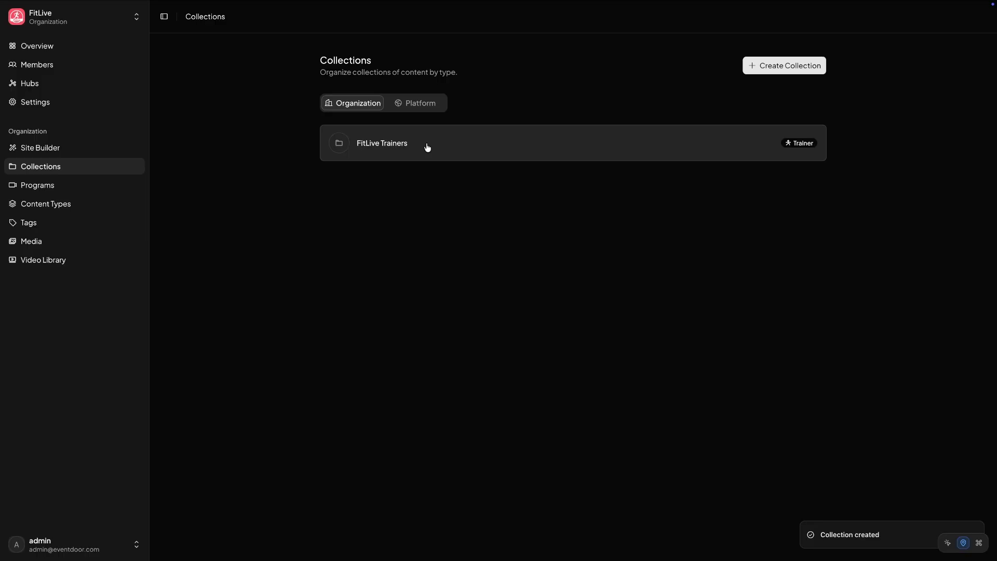
# Step: Add an item named "Person 1" to the FitLive Trainers collection
pyautogui.click(471, 152)
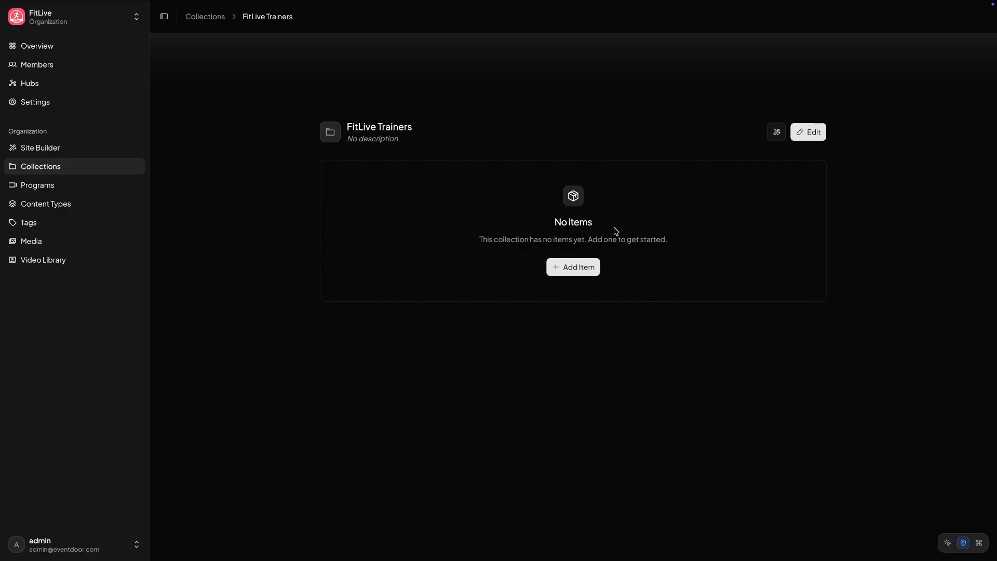
pyautogui.click(585, 270)
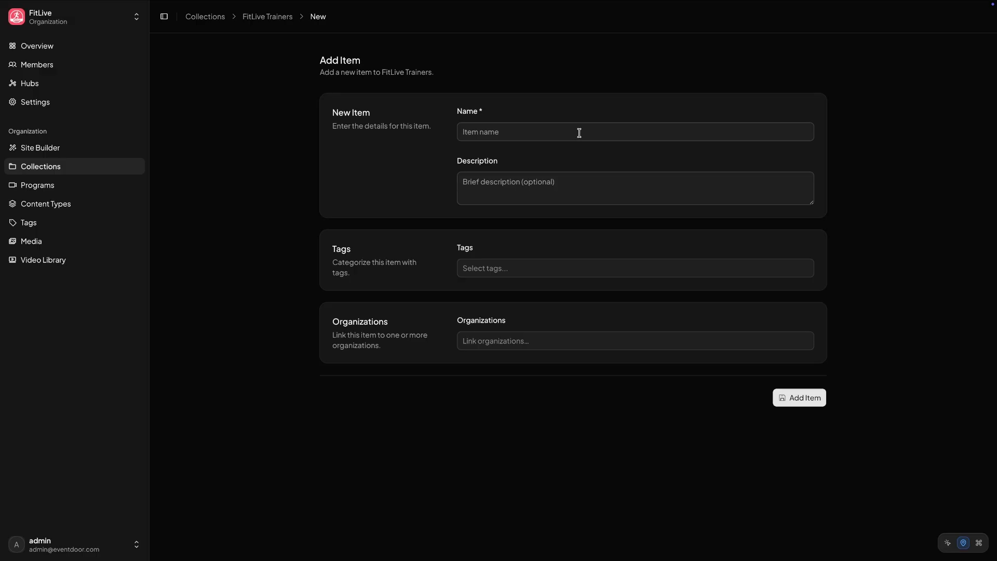
pyautogui.click(579, 133)
pyautogui.write('Person 1')
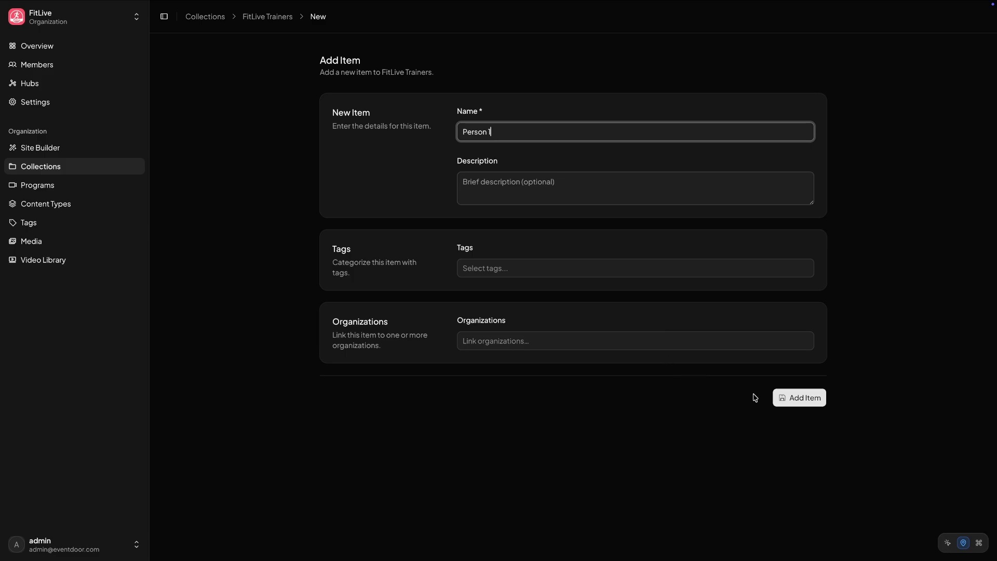
pyautogui.click(797, 399)
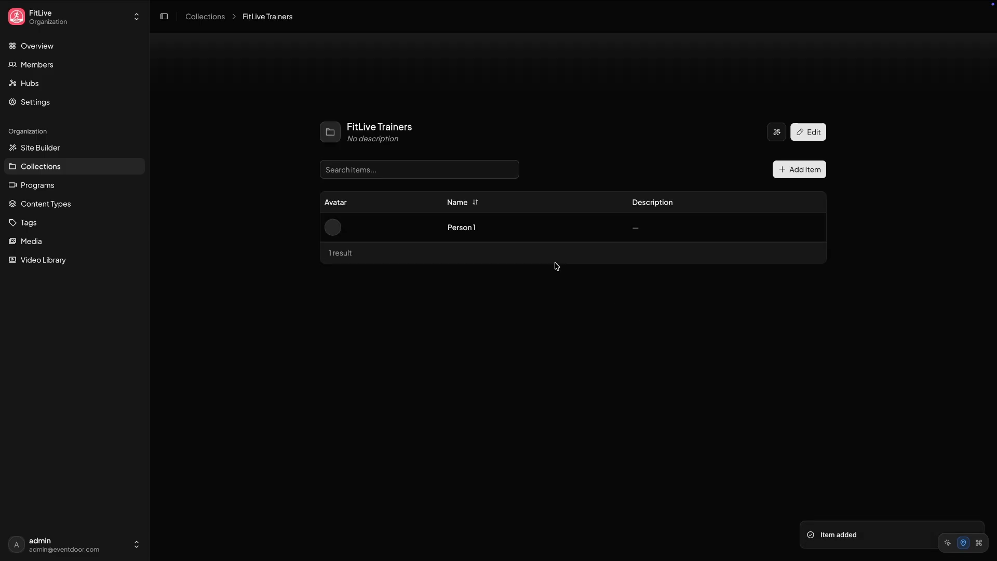
# Step: Add an item named "Person 2" to the FitLive Trainers collection
pyautogui.click(785, 175)
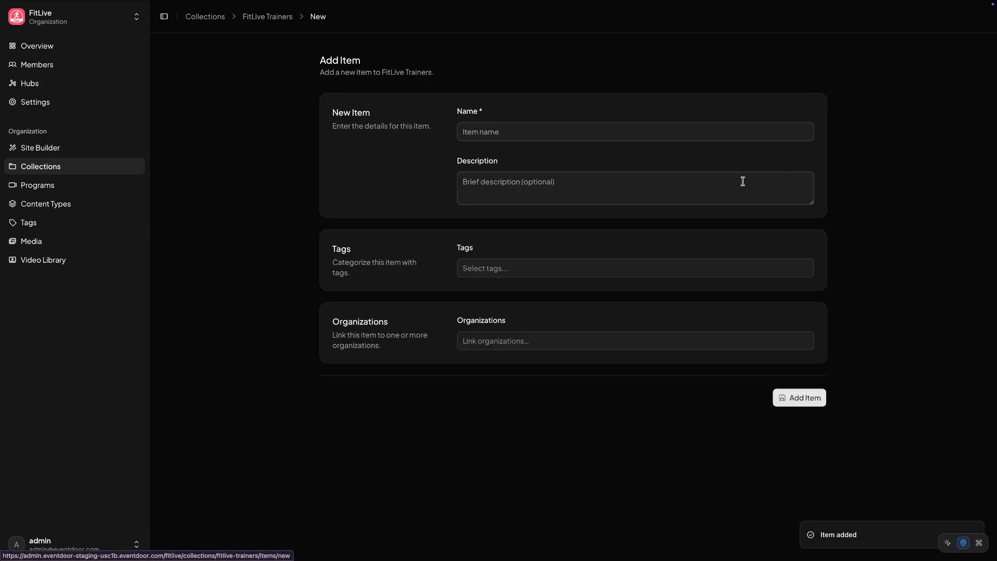
pyautogui.click(645, 132)
pyautogui.write('Pers')
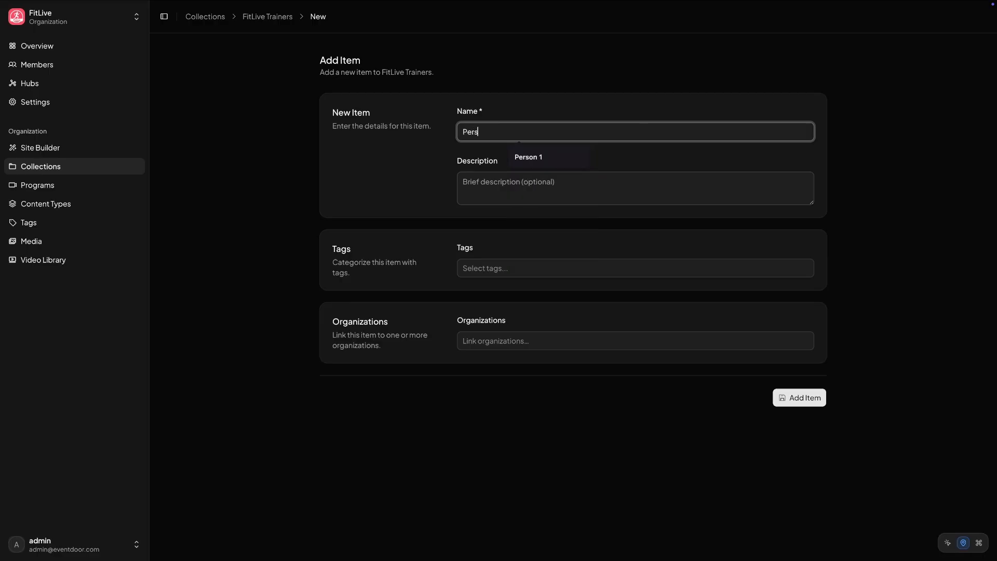
pyautogui.write('on 2')
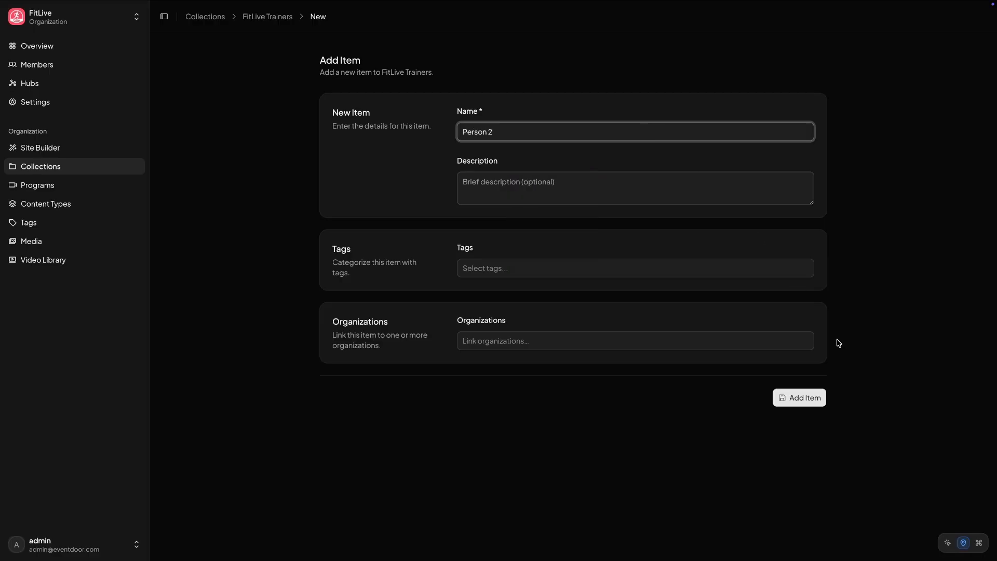
pyautogui.click(807, 402)
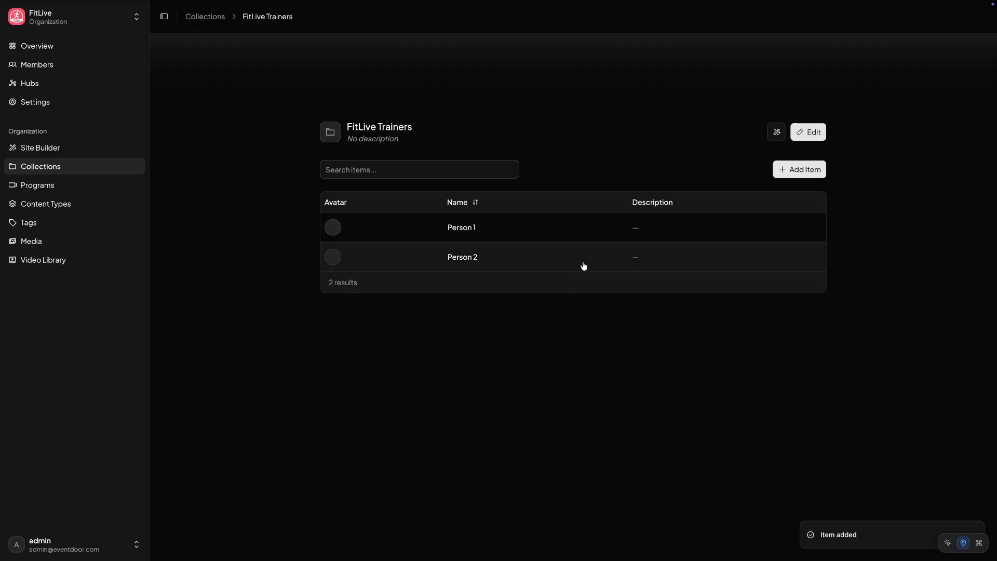
# Step: Edit the Person 1 item to use Trainer Mark.png as its avatar, leave the custom fields empty, and save it
pyautogui.click(572, 236)
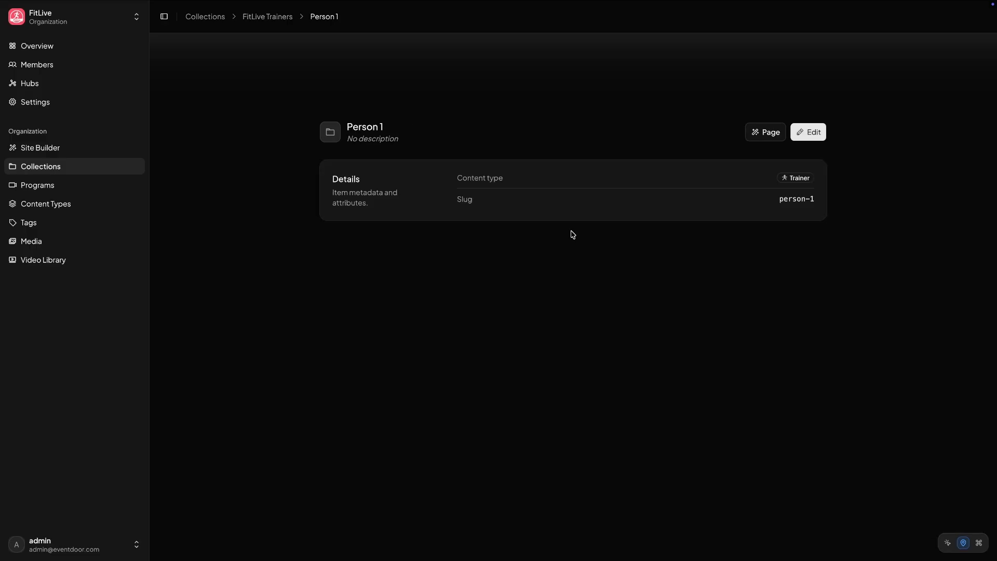
pyautogui.click(819, 139)
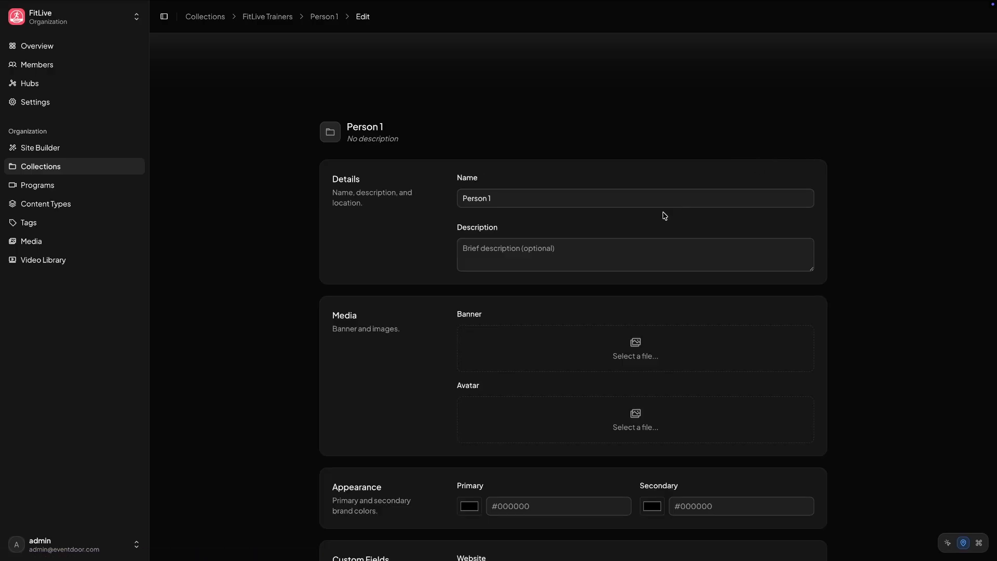
pyautogui.scroll(-5, 572, 371)
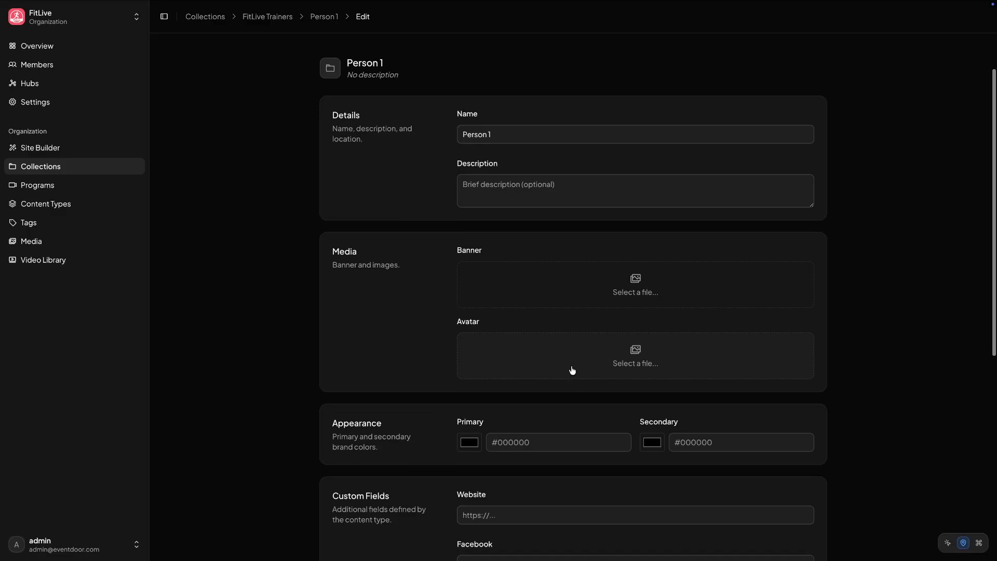
pyautogui.scroll(-3, 573, 370)
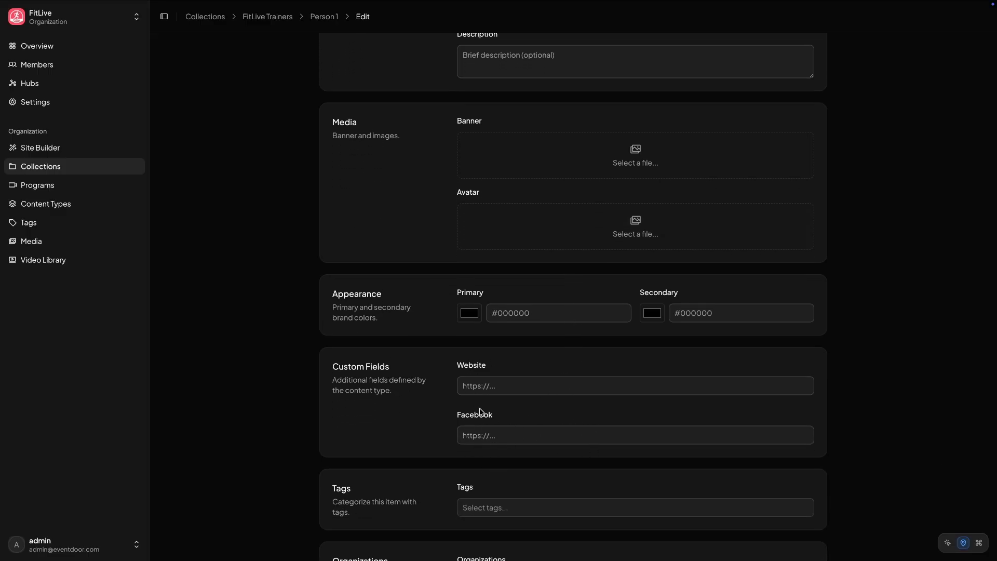
pyautogui.scroll(2, 559, 362)
pyautogui.scroll(-4, 657, 457)
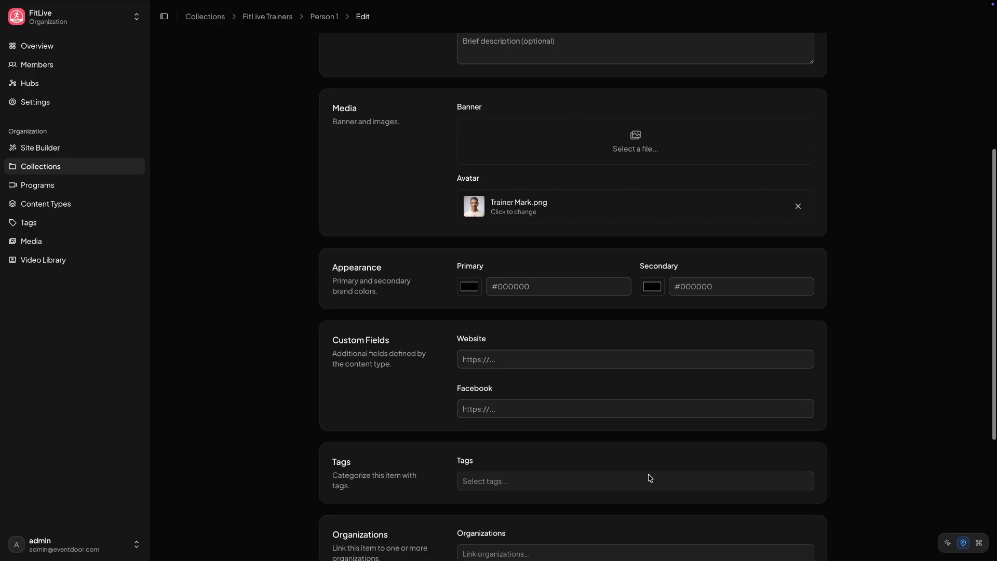
pyautogui.scroll(-3, 607, 419)
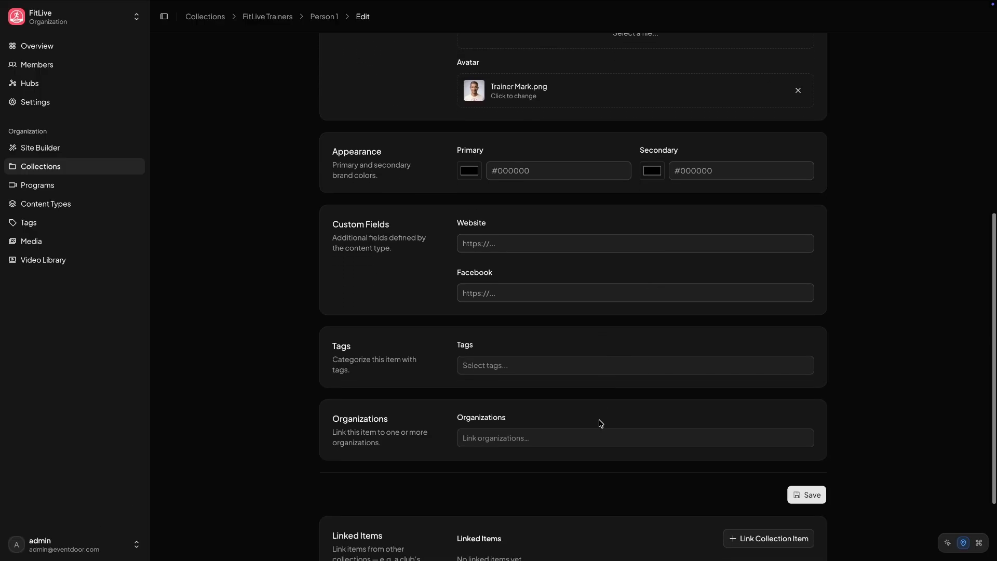
pyautogui.click(804, 495)
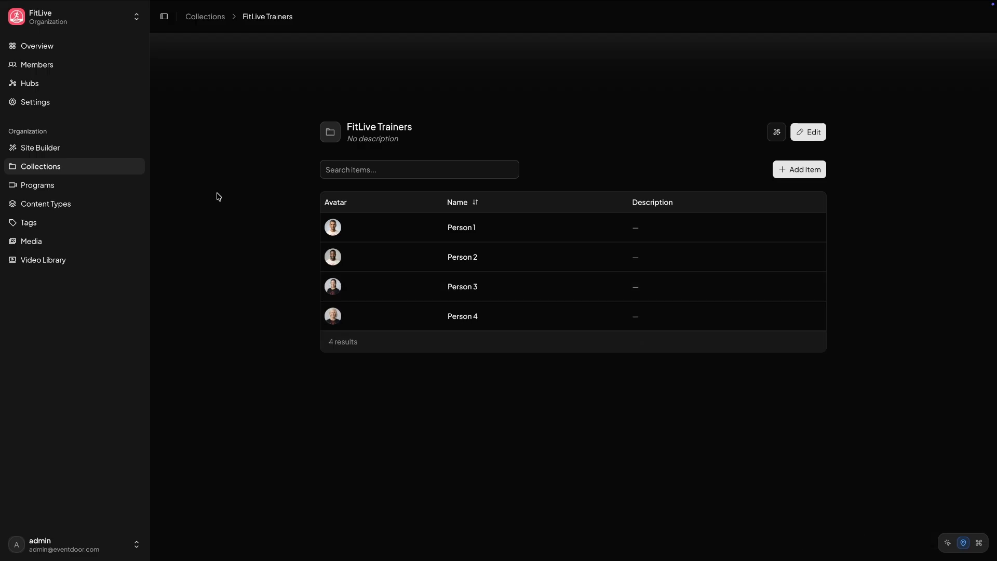
# Step: In the Site Builder, add a Collection section to the home page that shows the FitLive Trainers collection
pyautogui.click(86, 153)
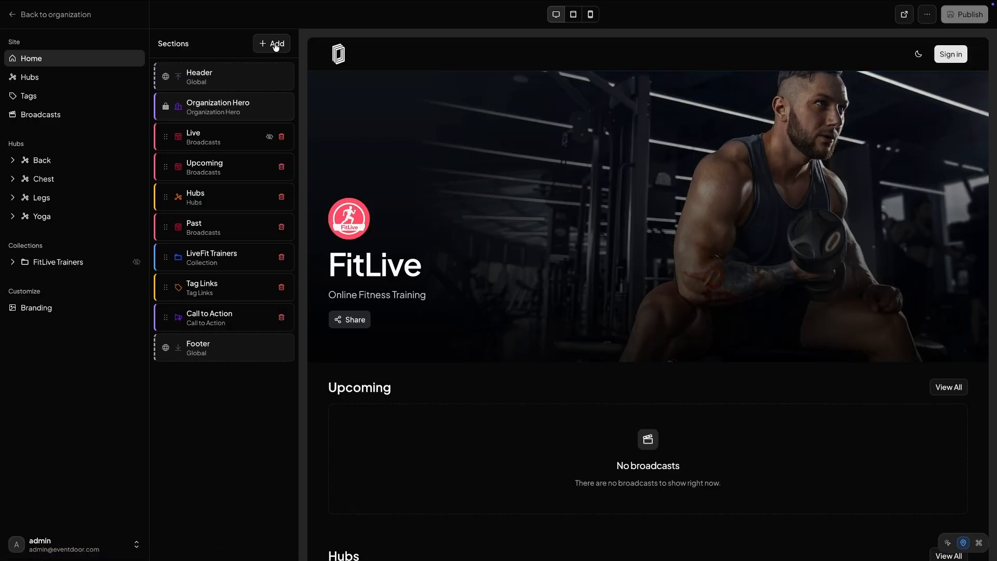
pyautogui.click(275, 44)
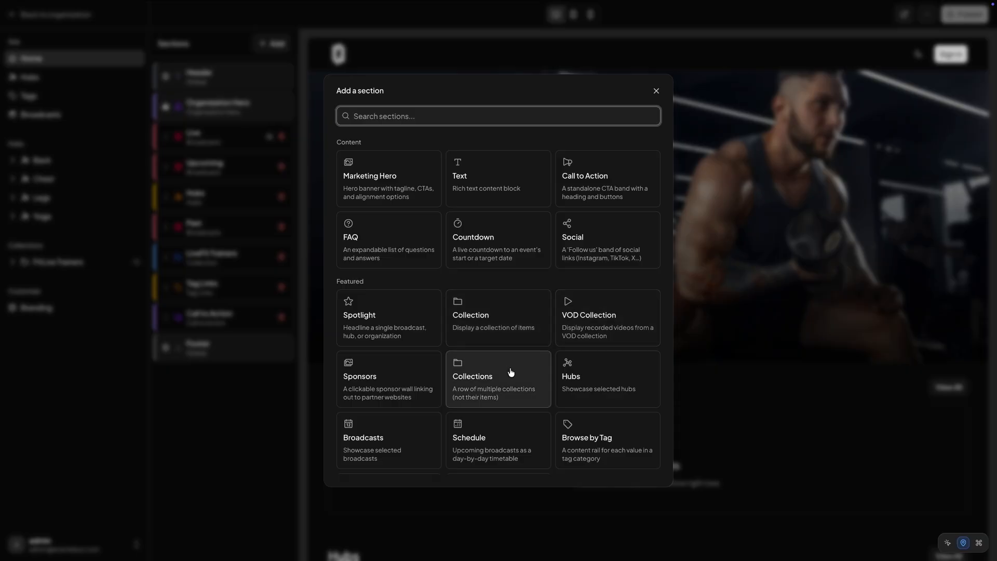
pyautogui.click(510, 339)
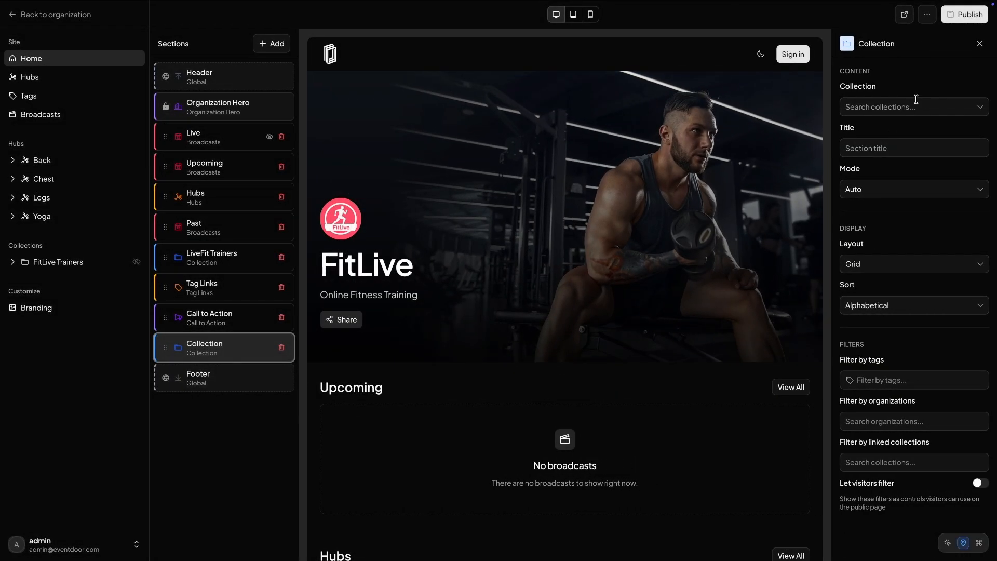
pyautogui.click(914, 106)
pyautogui.click(909, 130)
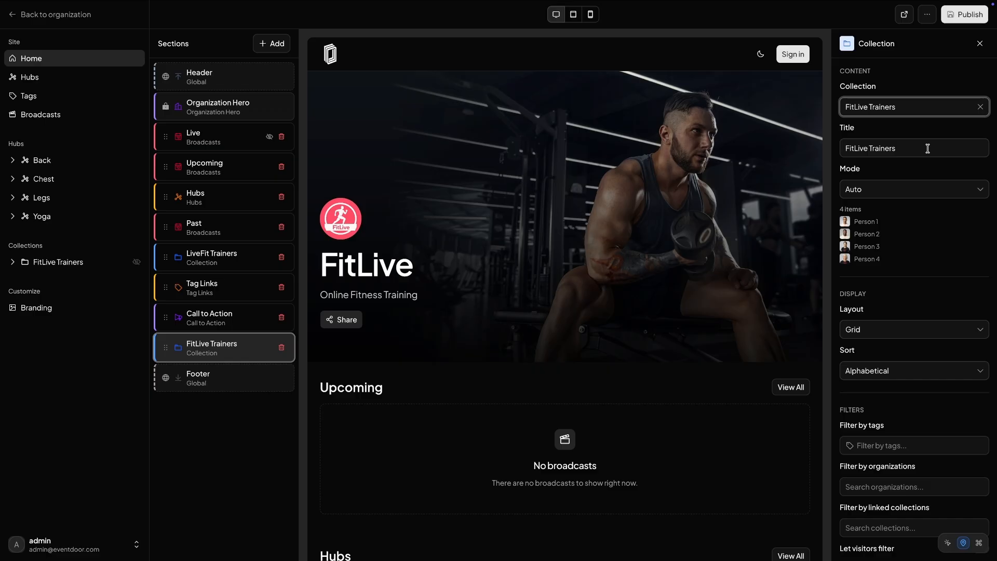
# Step: Try the Manual mode and its item chooser for the new section without selecting items, and return the mode to Auto
pyautogui.click(925, 191)
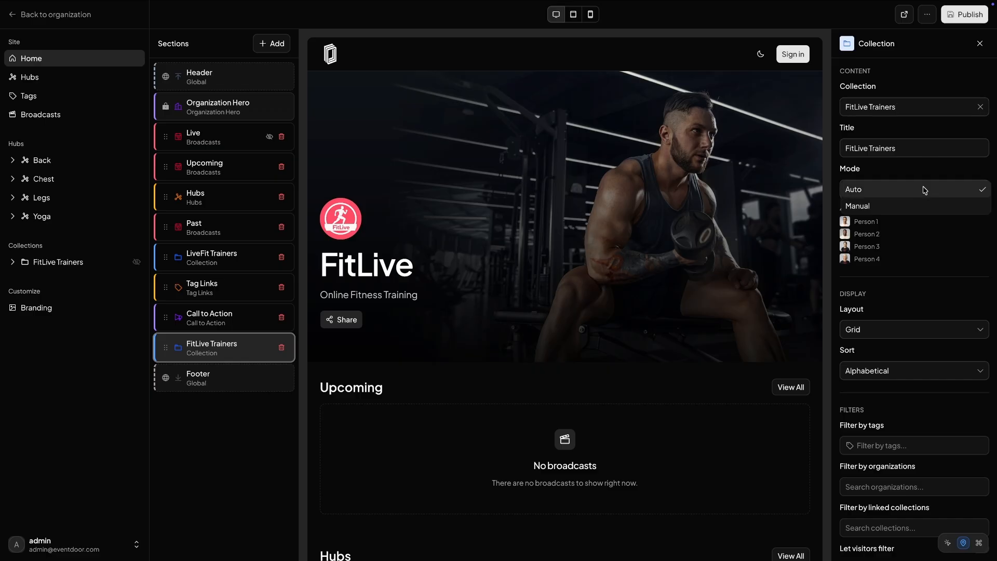
pyautogui.click(920, 205)
pyautogui.click(915, 231)
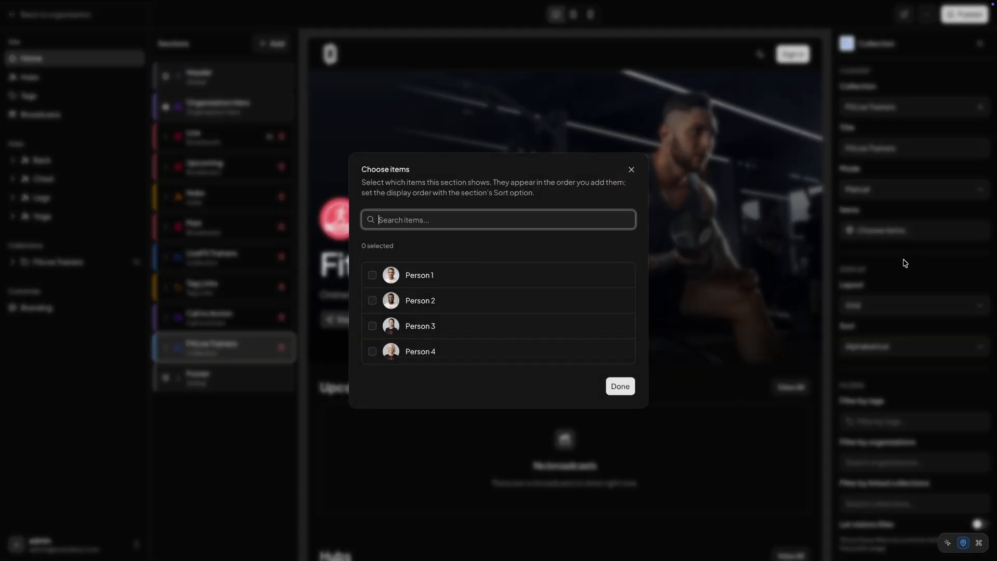
pyautogui.click(618, 388)
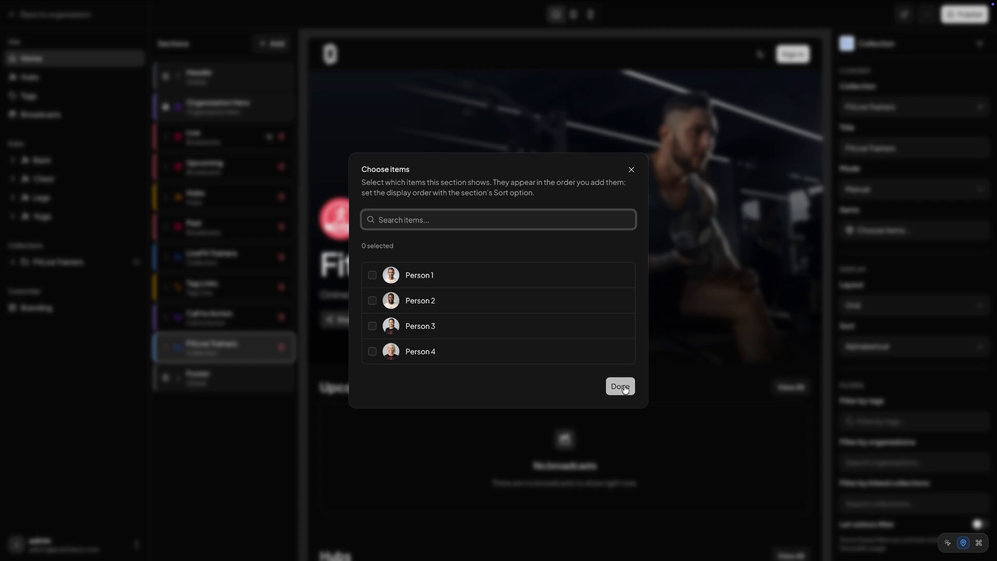
pyautogui.click(871, 193)
pyautogui.click(876, 178)
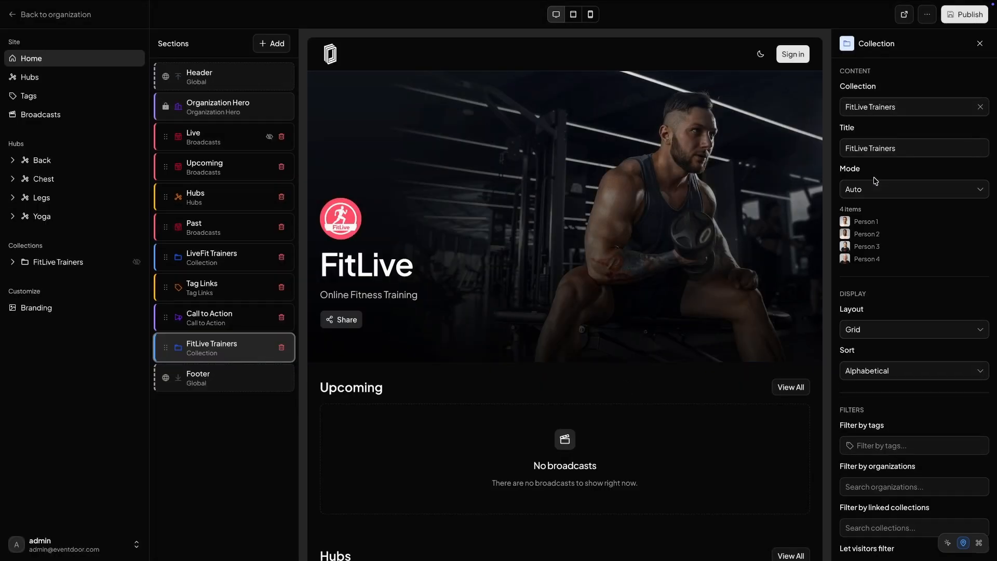
# Step: Try the Carousel and List layouts on the FitLive Trainers section and return its layout to Grid
pyautogui.scroll(-2, 901, 306)
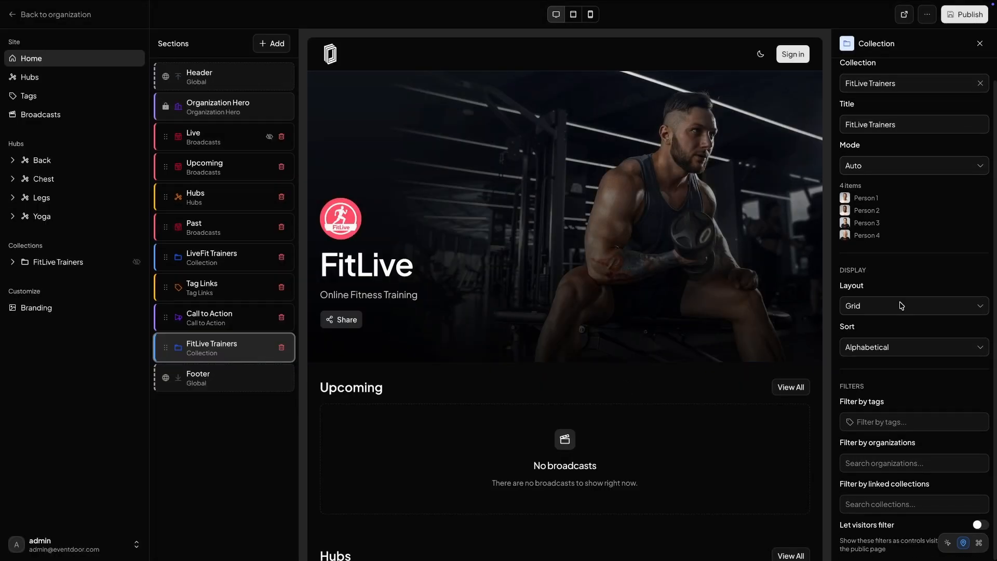
pyautogui.scroll(-9, 723, 378)
pyautogui.scroll(-8, 738, 374)
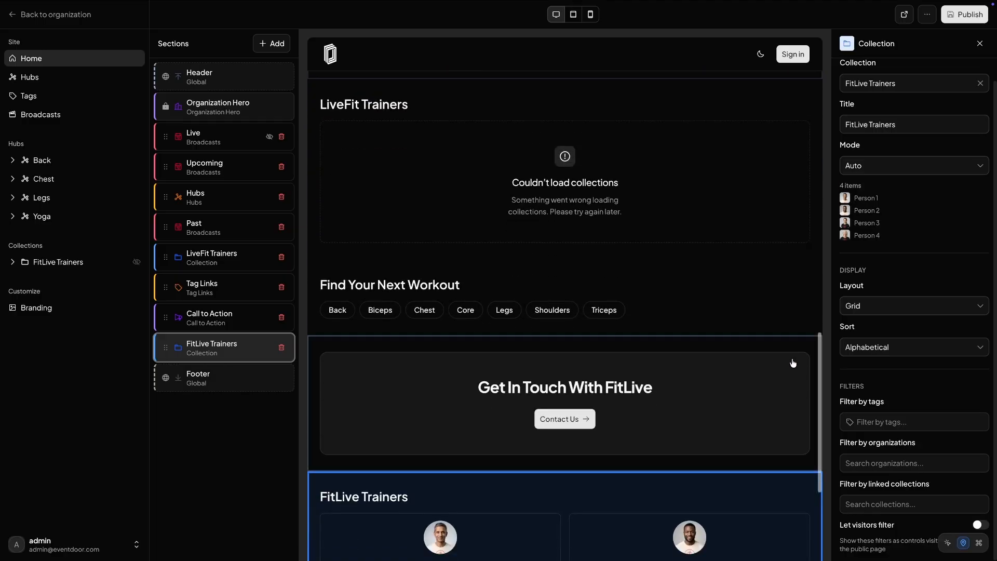
pyautogui.scroll(-4, 679, 367)
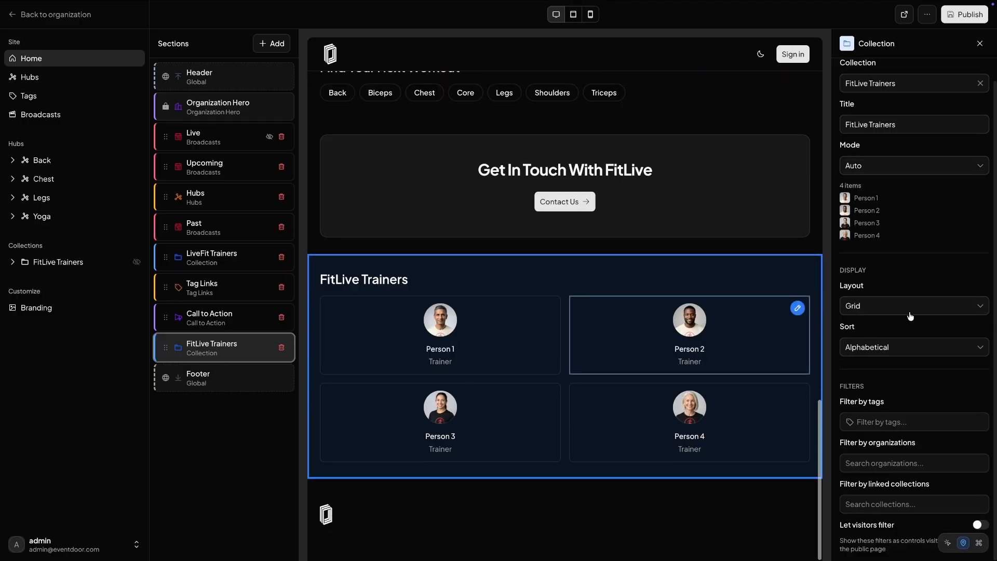
pyautogui.click(937, 306)
pyautogui.click(918, 322)
pyautogui.click(919, 306)
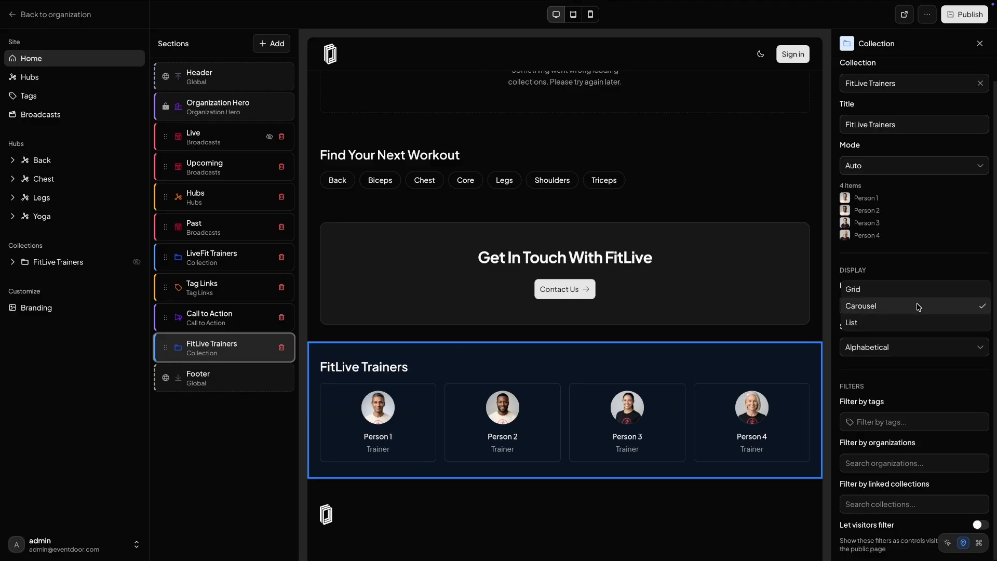
pyautogui.click(915, 321)
pyautogui.click(916, 312)
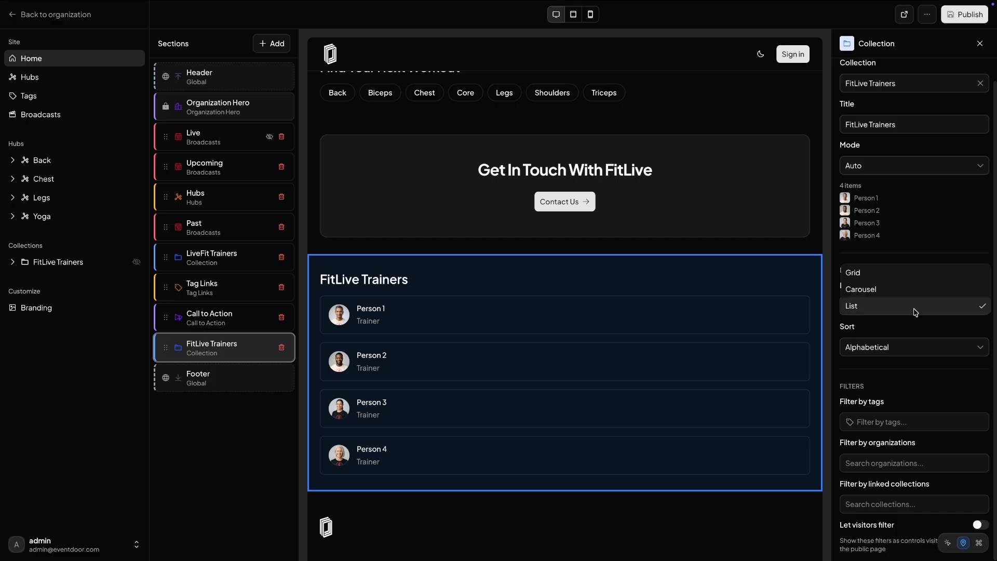
pyautogui.click(915, 273)
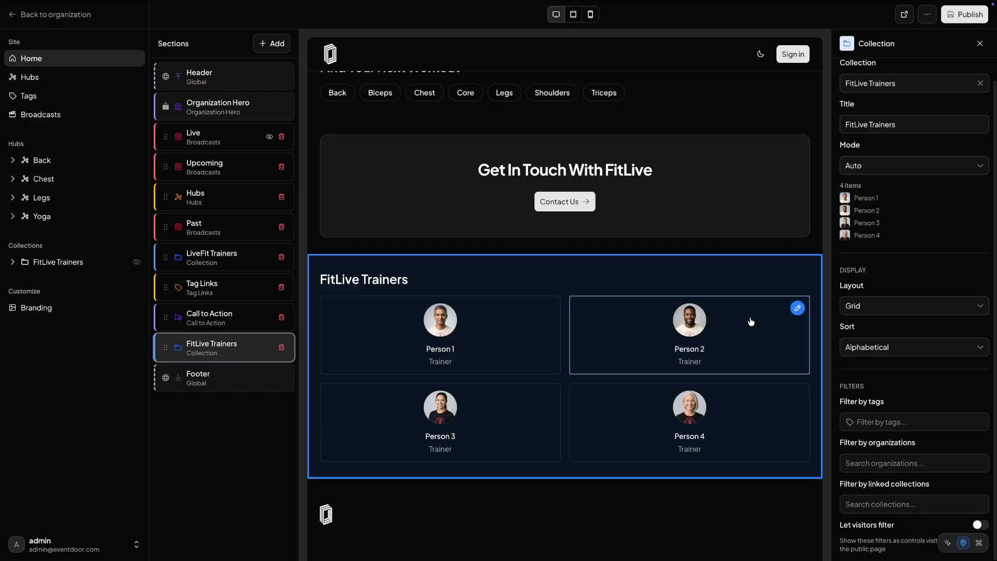
# Step: Open the Person 2 item for editing from the page preview, look over its details, and close it without changes
pyautogui.click(797, 309)
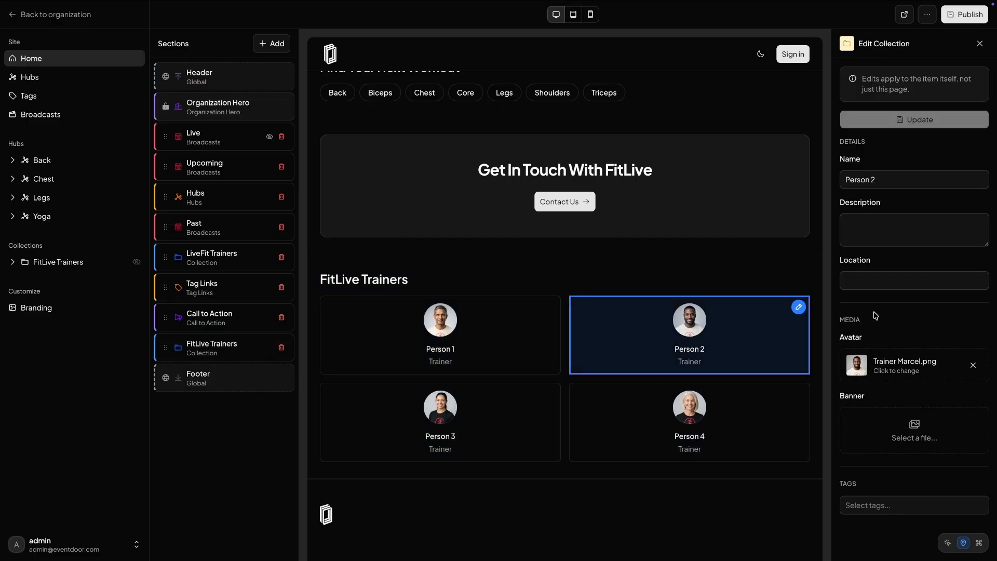
pyautogui.doubleClick(905, 182)
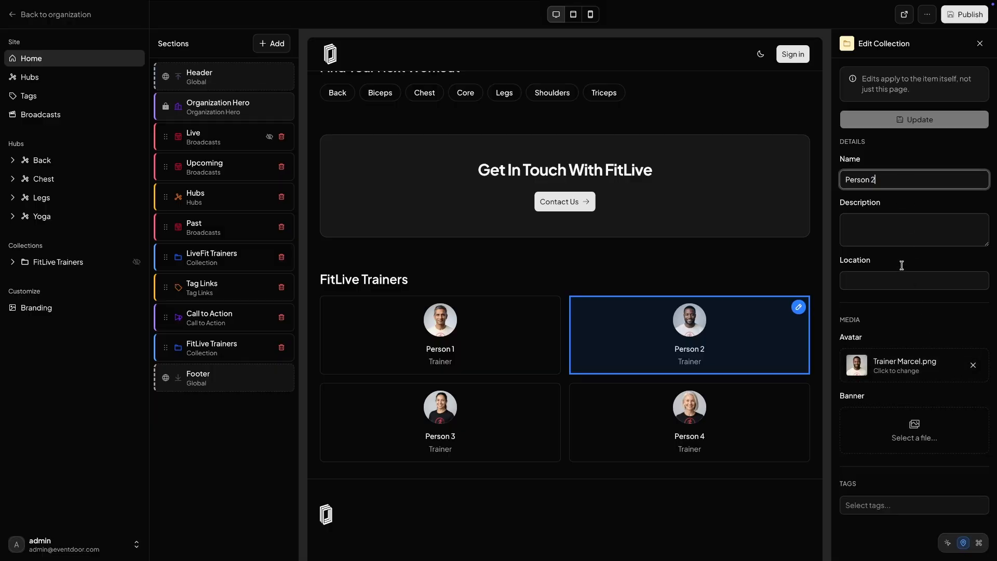
pyautogui.click(980, 43)
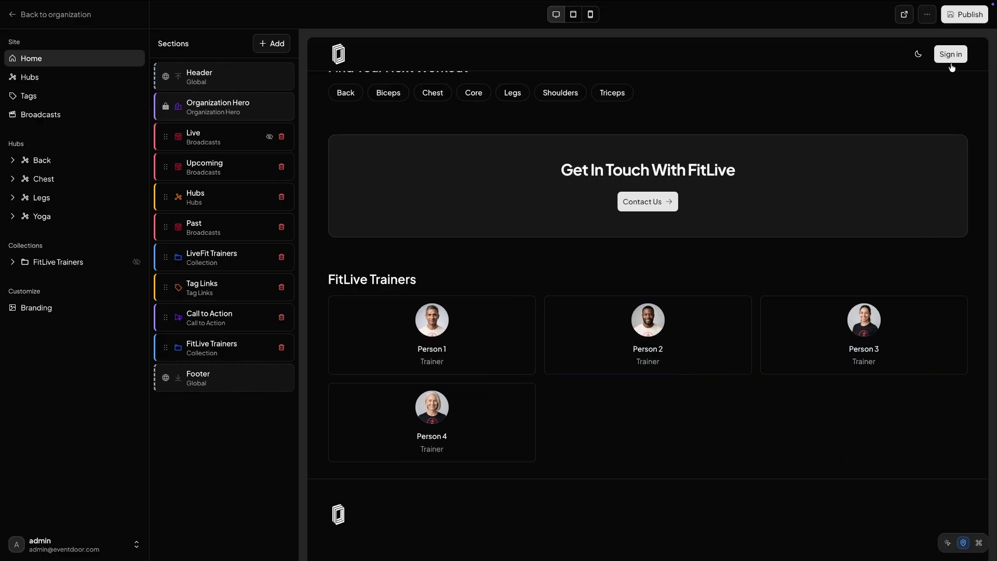
# Step: Reopen the FitLive Trainers section's settings and look over its display and filter options
pyautogui.click(758, 286)
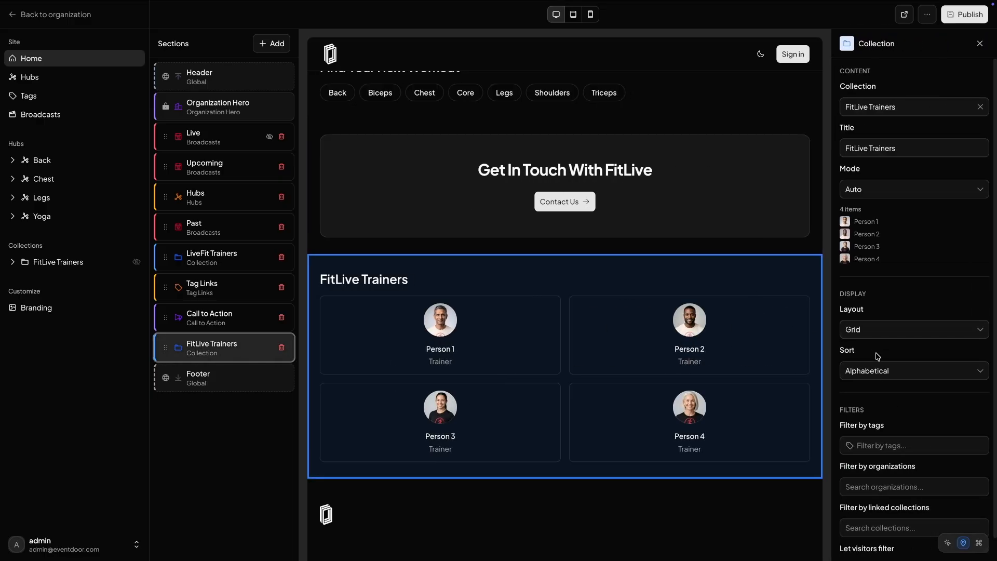
pyautogui.scroll(-1, 874, 445)
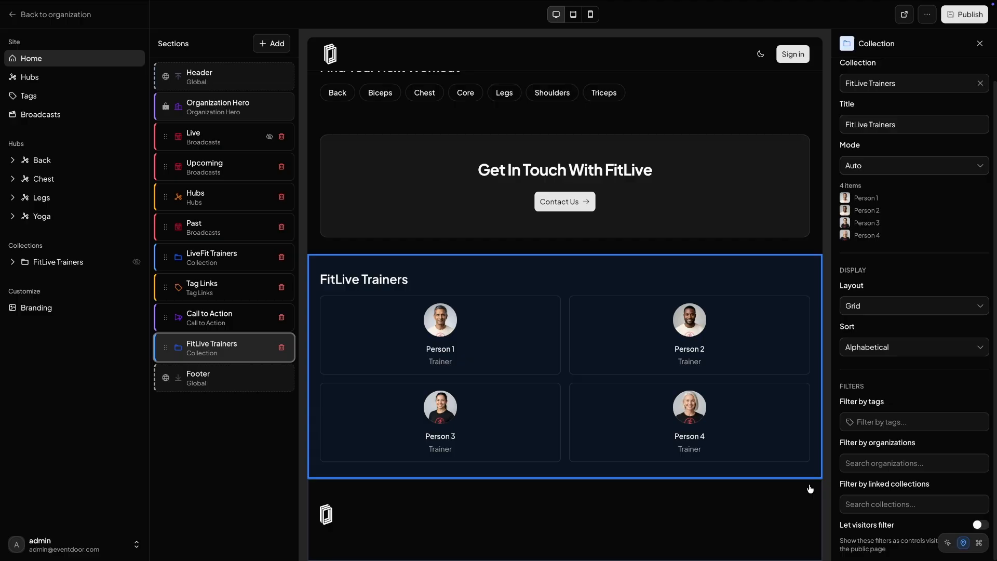
pyautogui.click(902, 352)
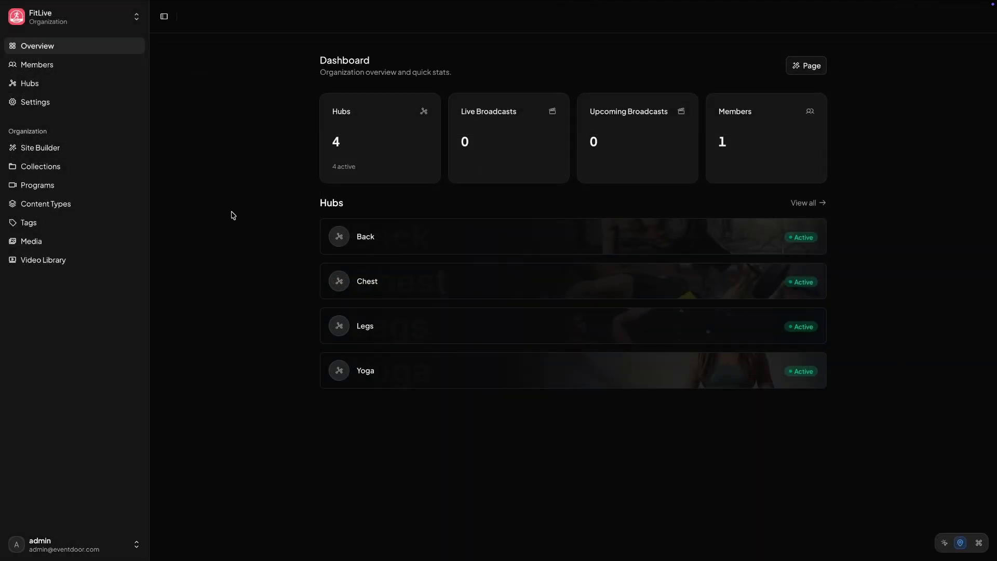
# Step: Return to the FitLive Trainers collection and open the Person 1 item's page in the Site Builder
pyautogui.click(98, 168)
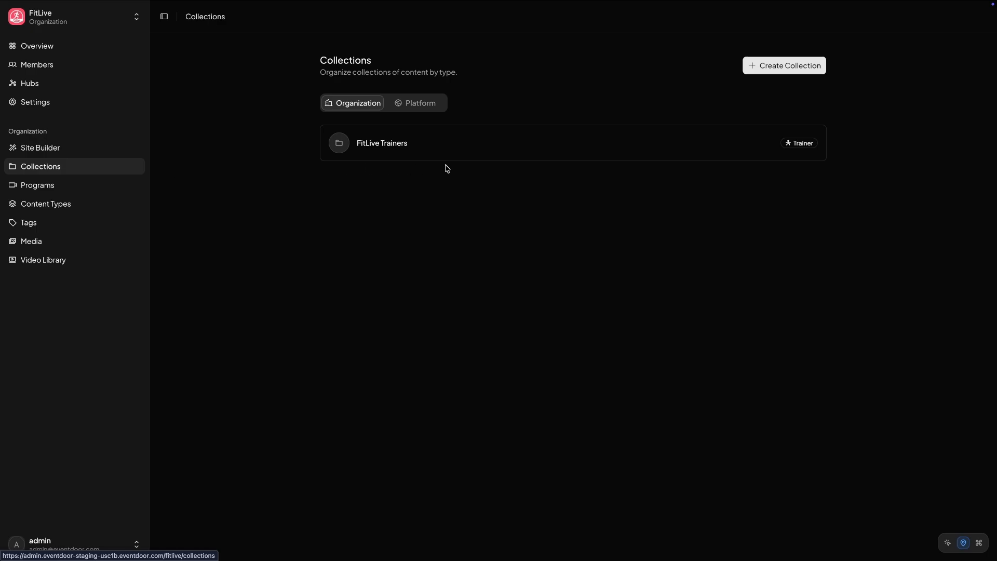
pyautogui.click(468, 149)
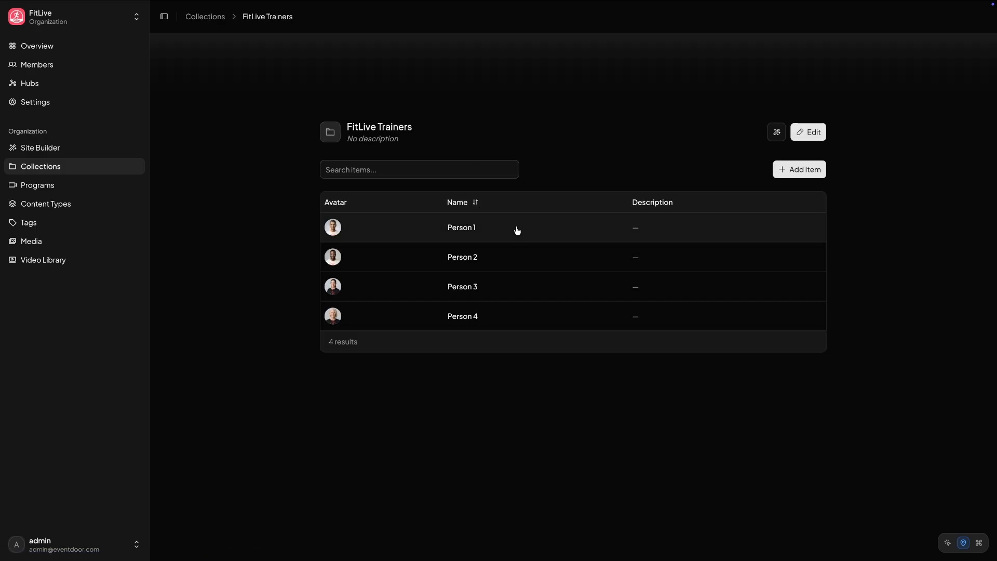
pyautogui.click(523, 232)
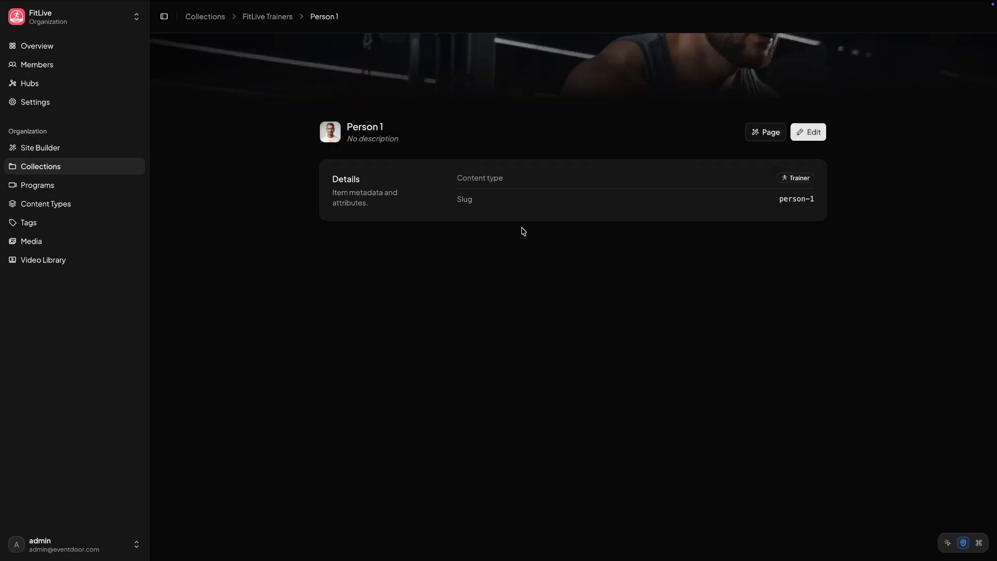
pyautogui.click(762, 138)
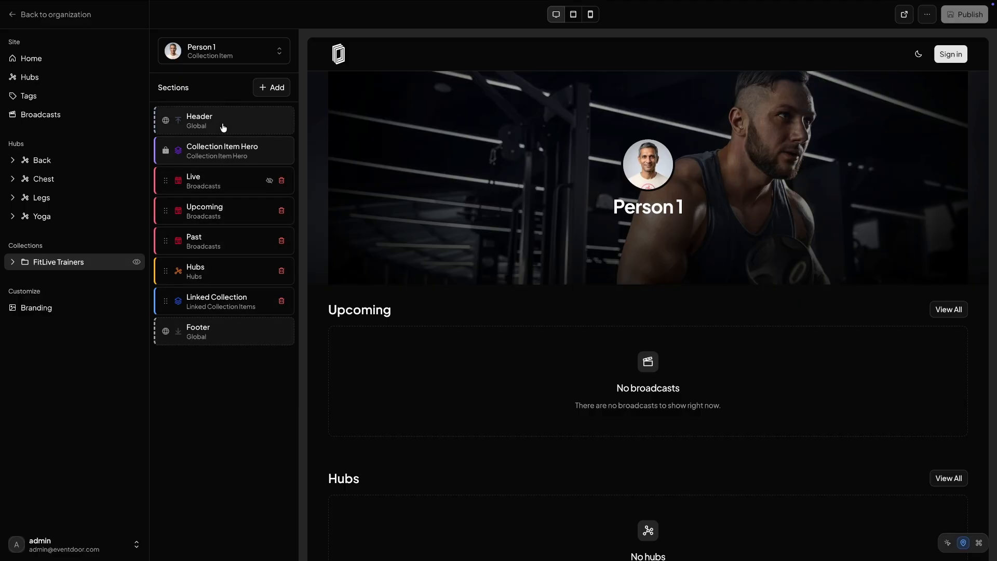
# Step: Look over the settings of the Person 1 page's Live, Hubs and Header sections and the section types available to add
pyautogui.click(223, 179)
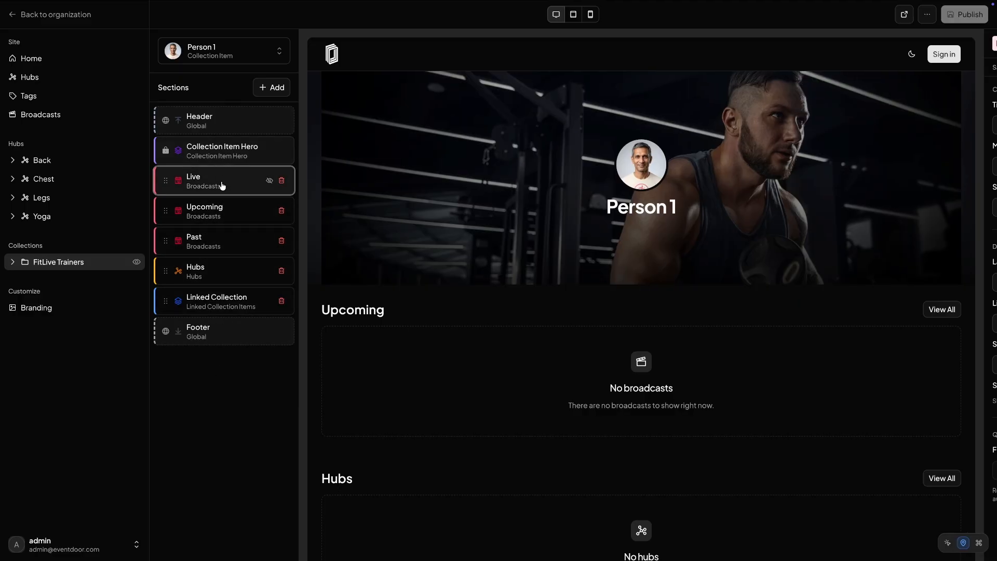
pyautogui.click(217, 277)
pyautogui.click(274, 88)
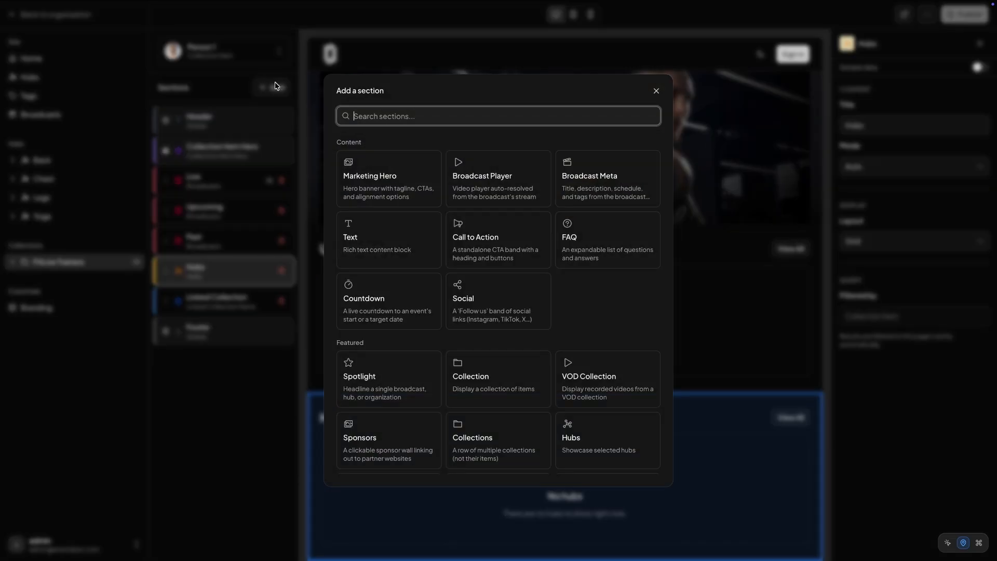
pyautogui.click(267, 88)
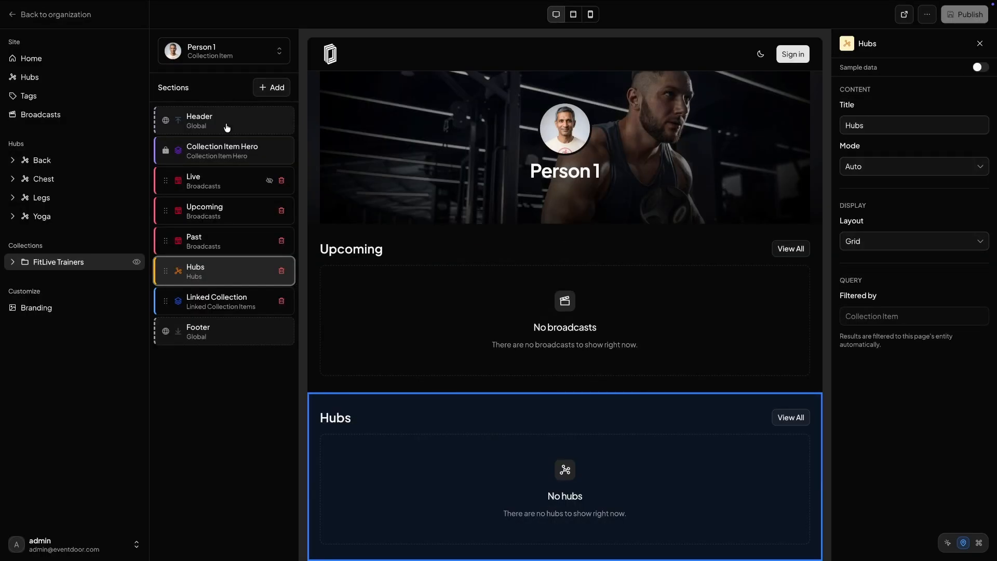
pyautogui.click(227, 128)
# Step: Preview the Person 2 and Person 3 item pages in turn, and reopen the list of collection items
pyautogui.click(236, 55)
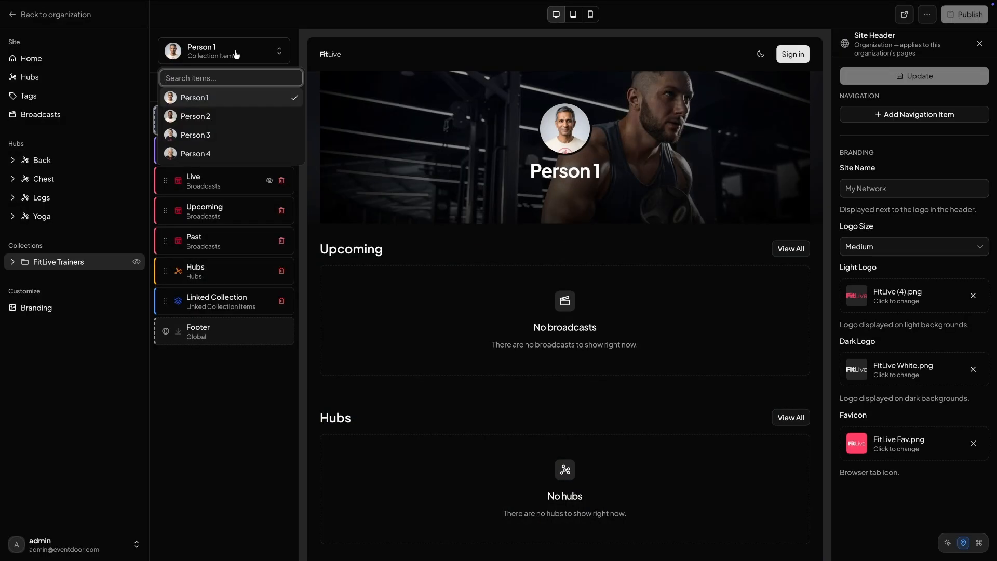
pyautogui.click(232, 120)
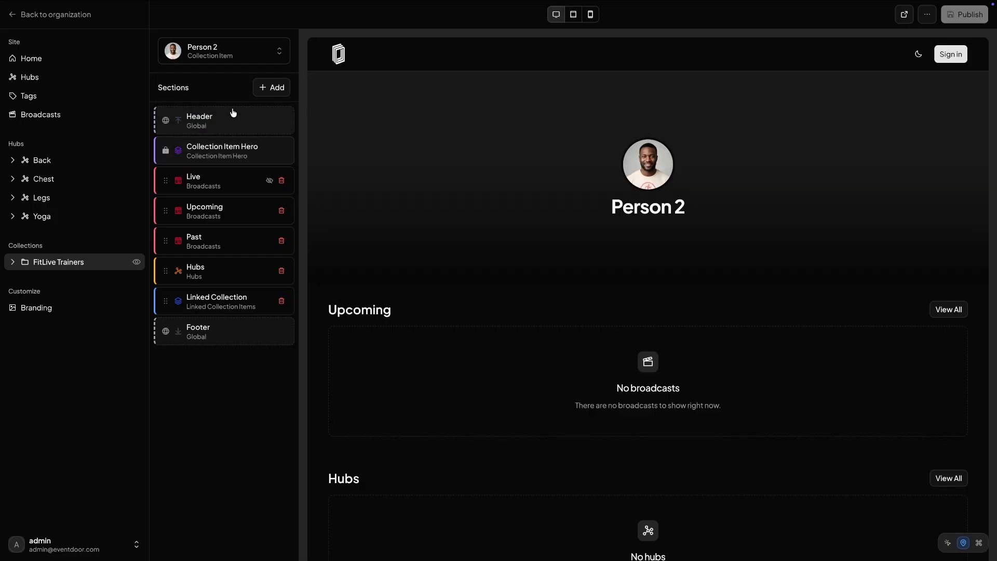
pyautogui.click(242, 52)
pyautogui.click(239, 135)
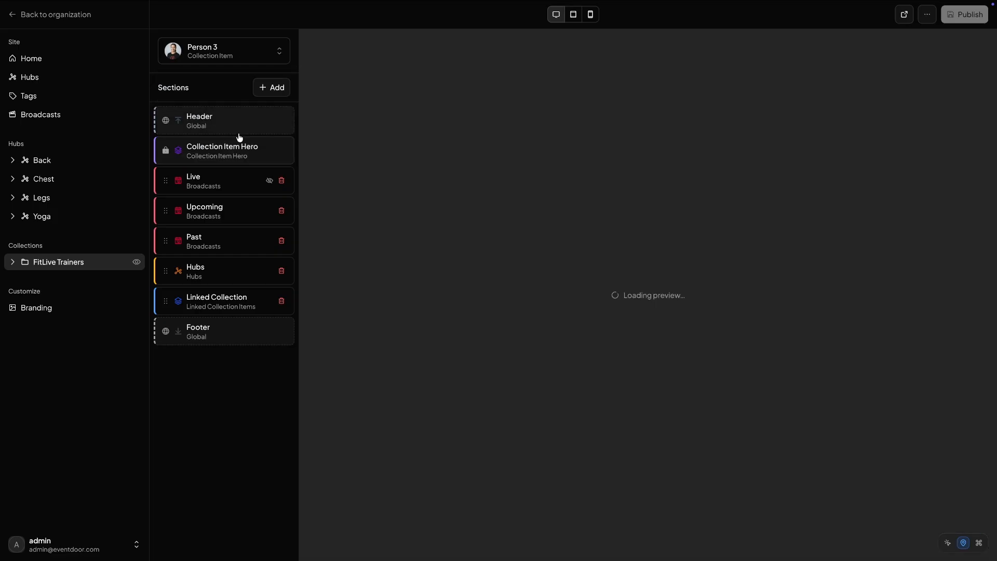
pyautogui.click(245, 55)
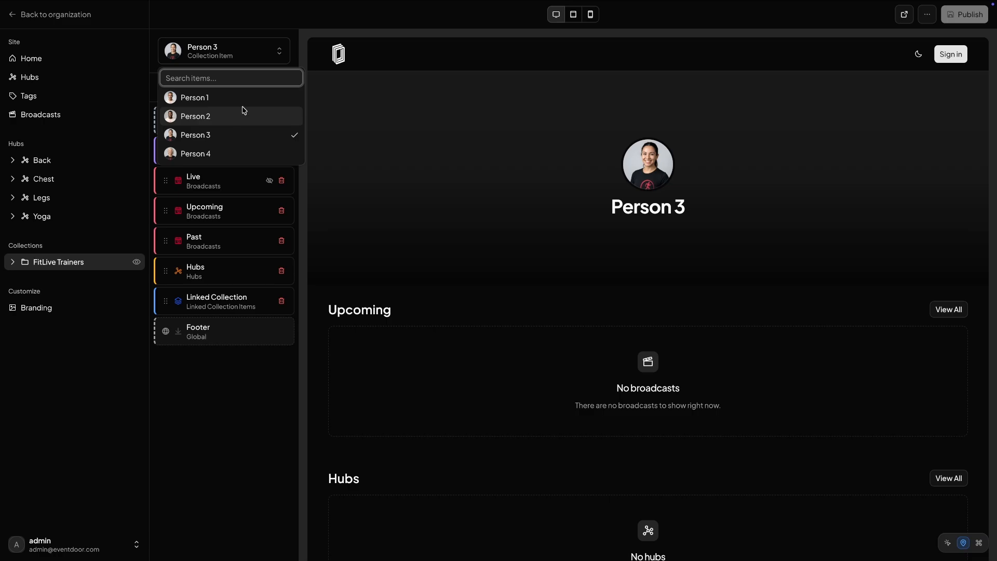